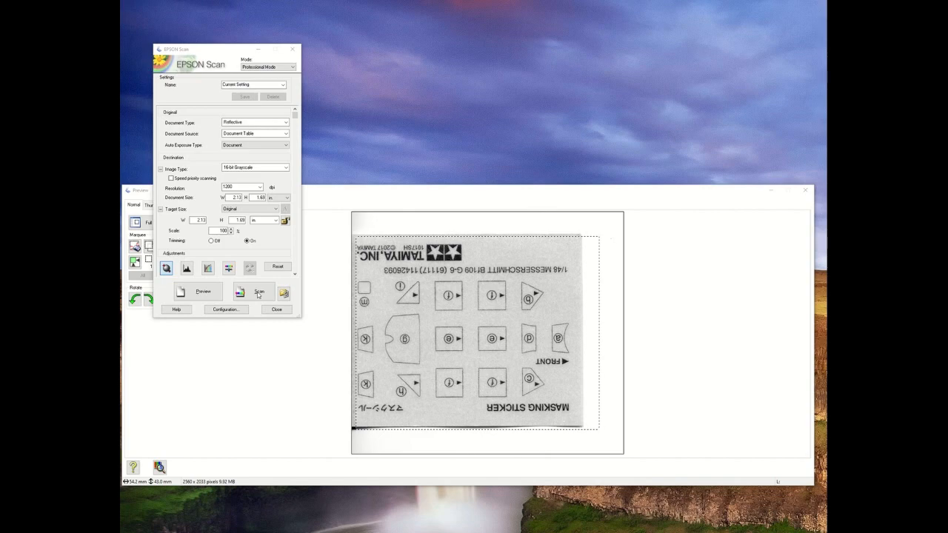
- Scan the masking sticker sheet and place tamiyamask48.jpg from the canopy folder onto the Silhouette Studio page
{"action": "left_click", "coordinate": [259, 293]}
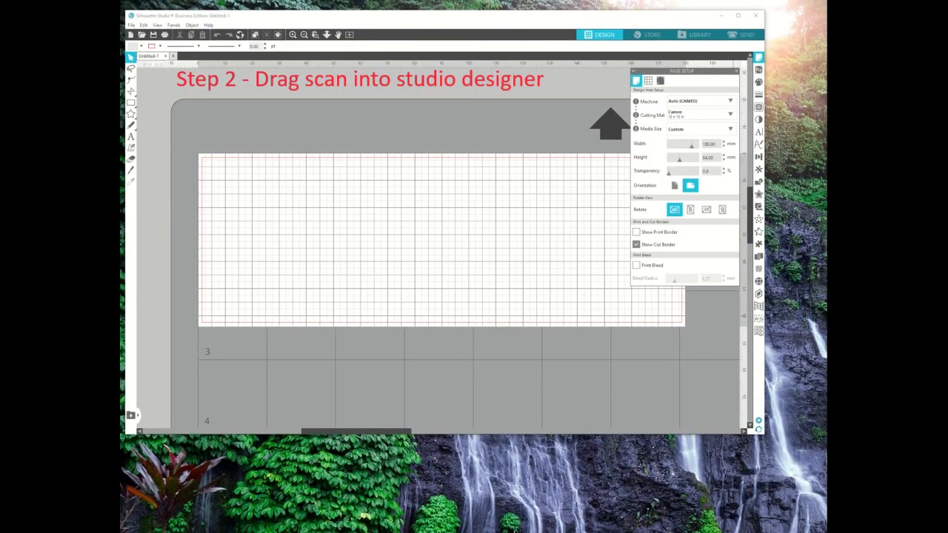
{"action": "left_click_drag", "start_coordinate": [827, 333], "coordinate": [625, 333]}
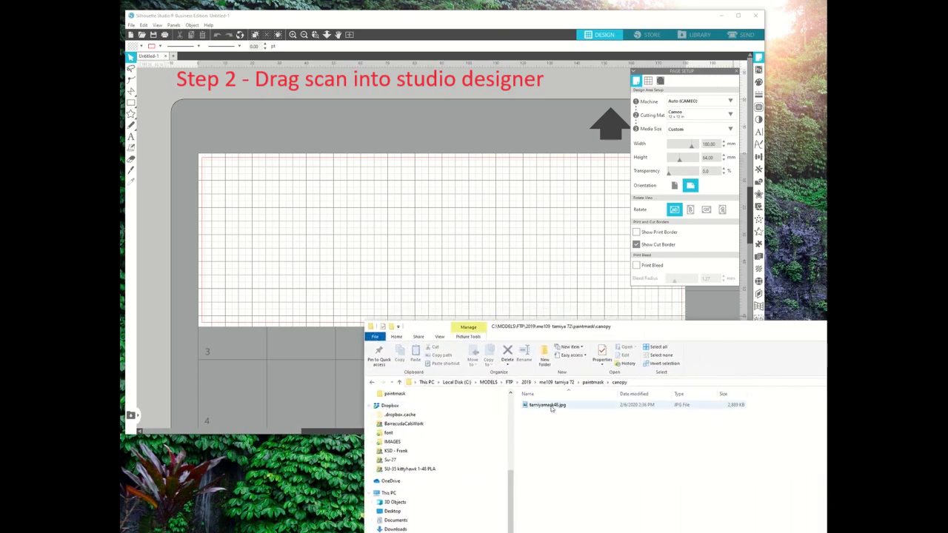
{"action": "left_click_drag", "start_coordinate": [539, 409], "coordinate": [284, 222]}
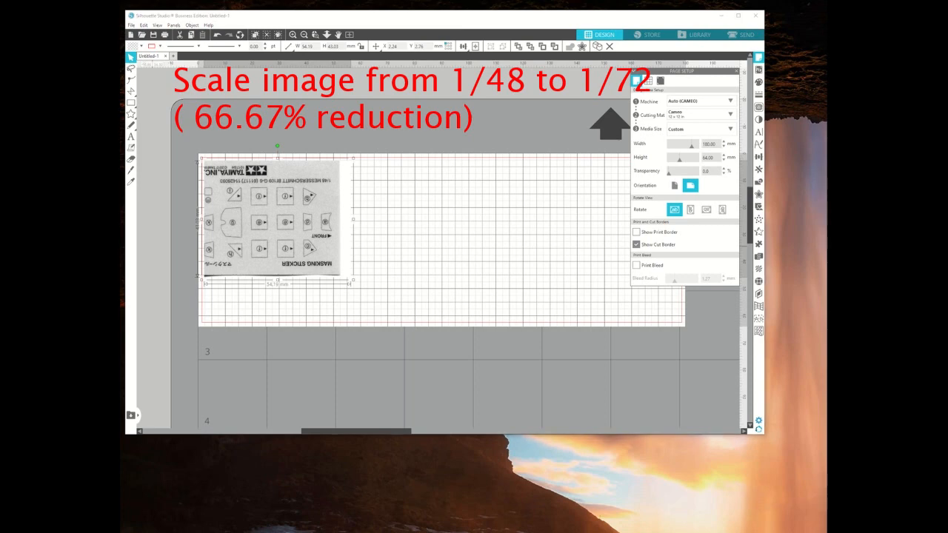
- Calculate the reduction percentage from 1/48 to 1/72 scale in Scale Calculator, and close the calculator
{"action": "left_click_drag", "start_coordinate": [120, 229], "coordinate": [456, 117]}
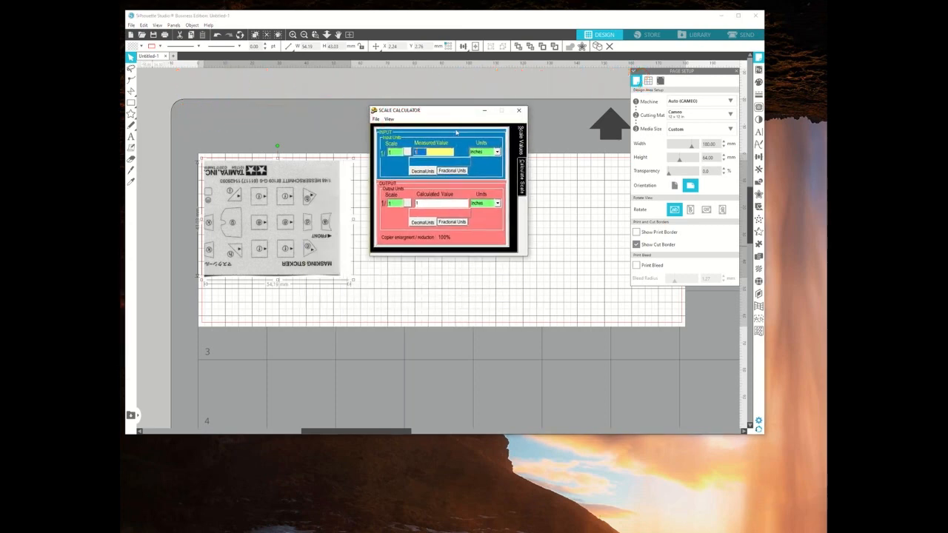
{"action": "left_click", "coordinate": [407, 152]}
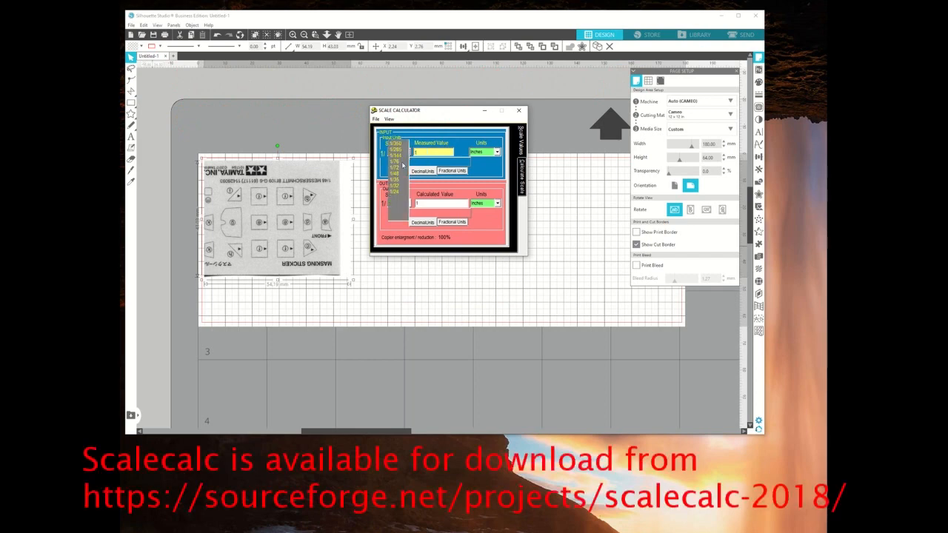
{"action": "left_click", "coordinate": [397, 174]}
{"action": "left_click", "coordinate": [397, 173]}
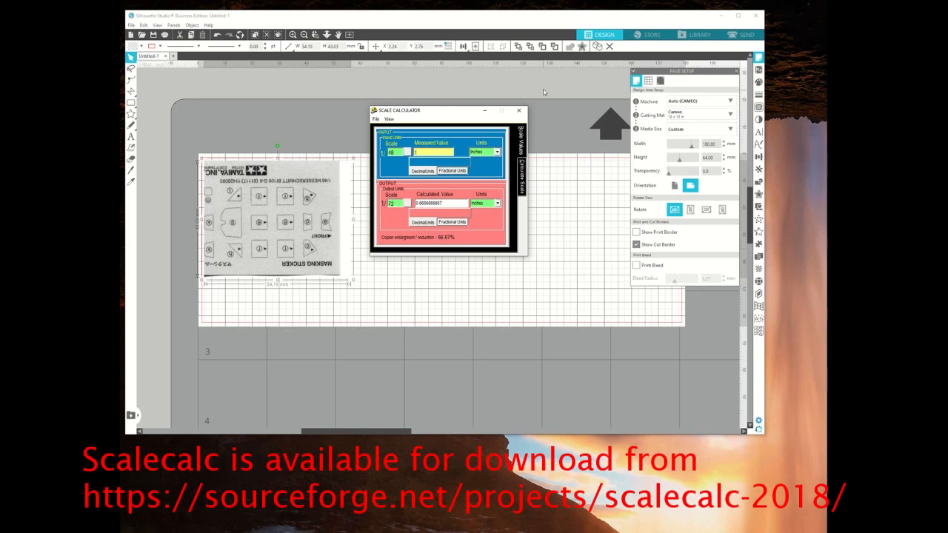
{"action": "left_click", "coordinate": [518, 111]}
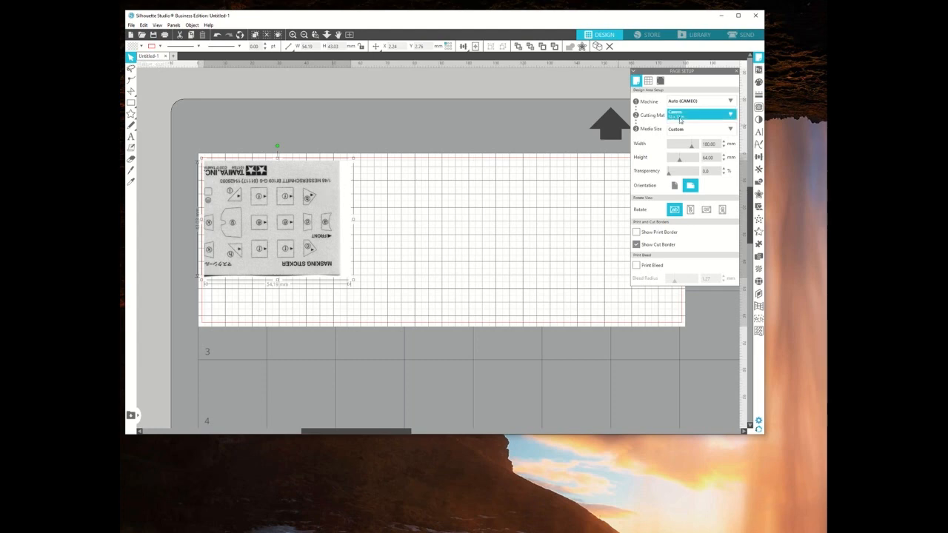
- Scale the placed mask scan to 66.67% and close the transform settings
{"action": "left_click", "coordinate": [758, 157]}
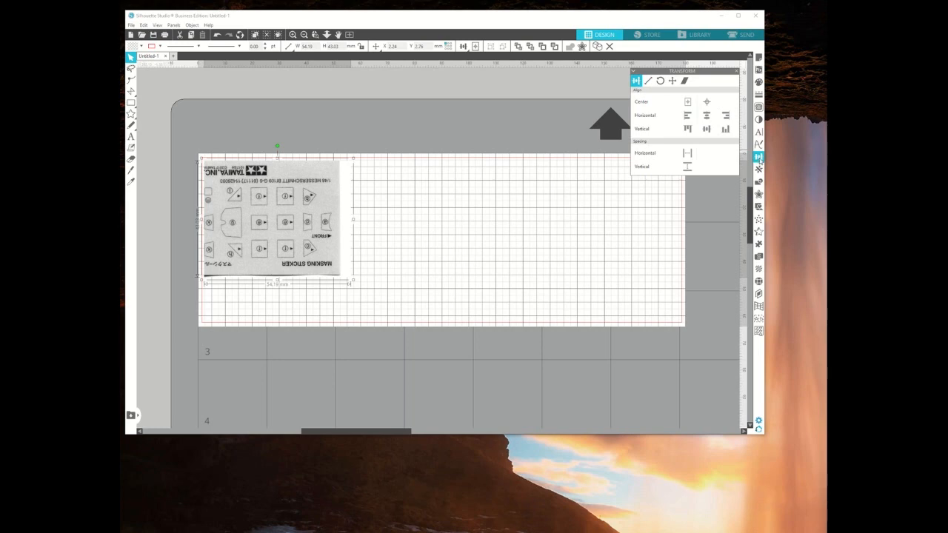
{"action": "left_click", "coordinate": [649, 82]}
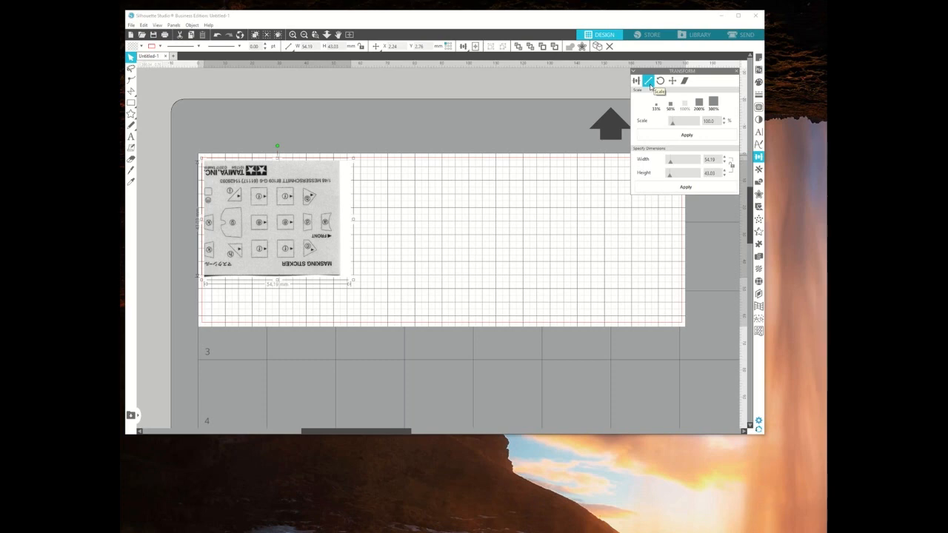
{"action": "left_click_drag", "start_coordinate": [717, 121], "coordinate": [670, 121]}
{"action": "type", "text": "66.67"}
{"action": "left_click", "coordinate": [687, 136]}
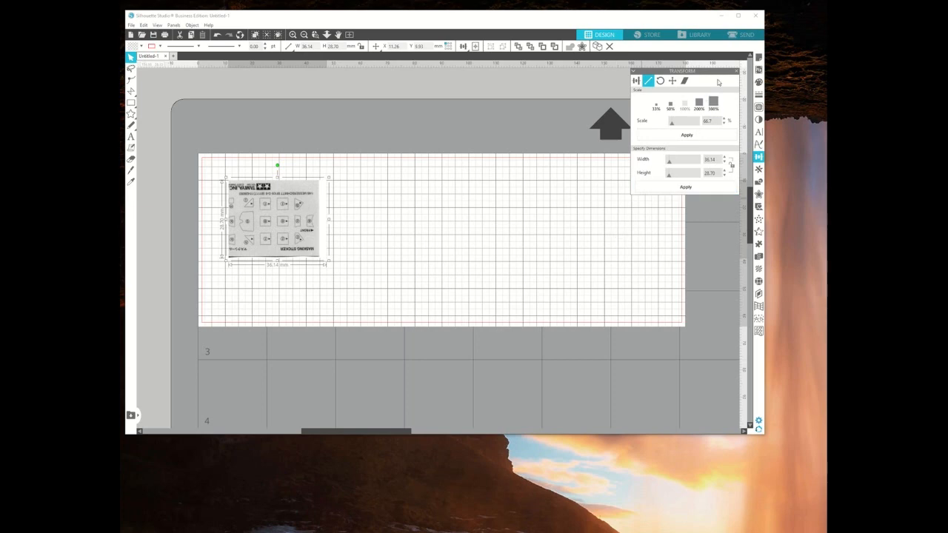
{"action": "left_click", "coordinate": [739, 77]}
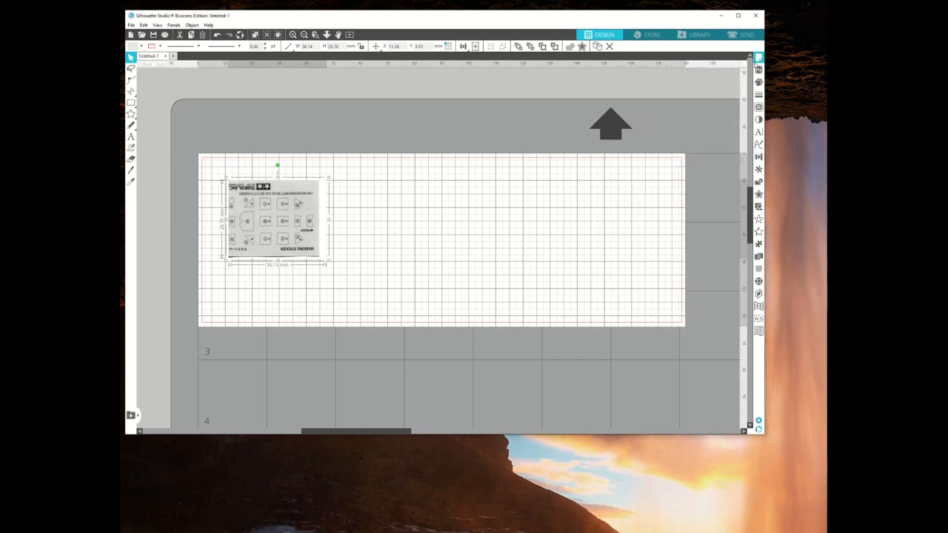
{"action": "left_click", "coordinate": [756, 59]}
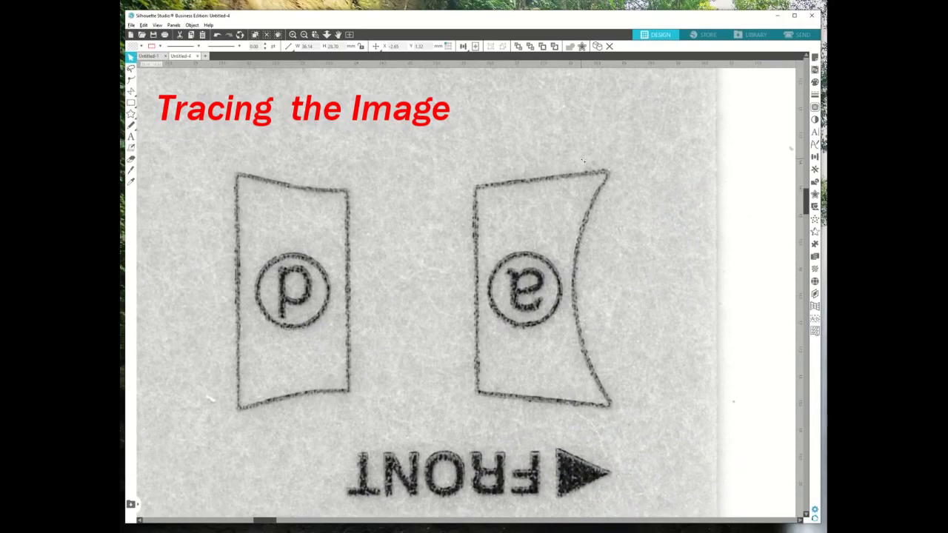
- Trace the three straight edges of mask "a" with one open polygon line, about 2.50 by 4.47 mm
{"action": "scroll", "coordinate": [583, 159], "scroll_direction": "up", "scroll_amount": 4}
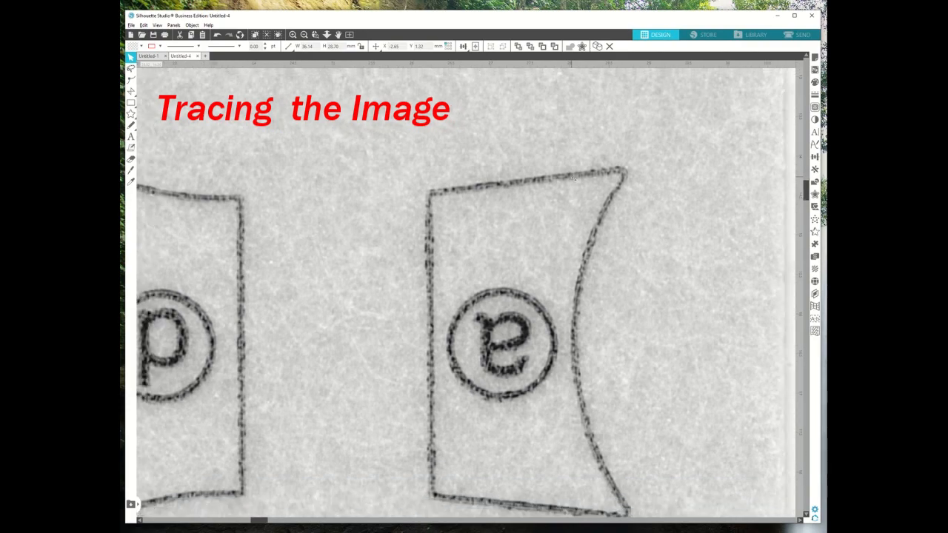
{"action": "left_click_drag", "start_coordinate": [804, 185], "coordinate": [803, 191]}
{"action": "scroll", "coordinate": [622, 218], "scroll_direction": "up", "scroll_amount": 1}
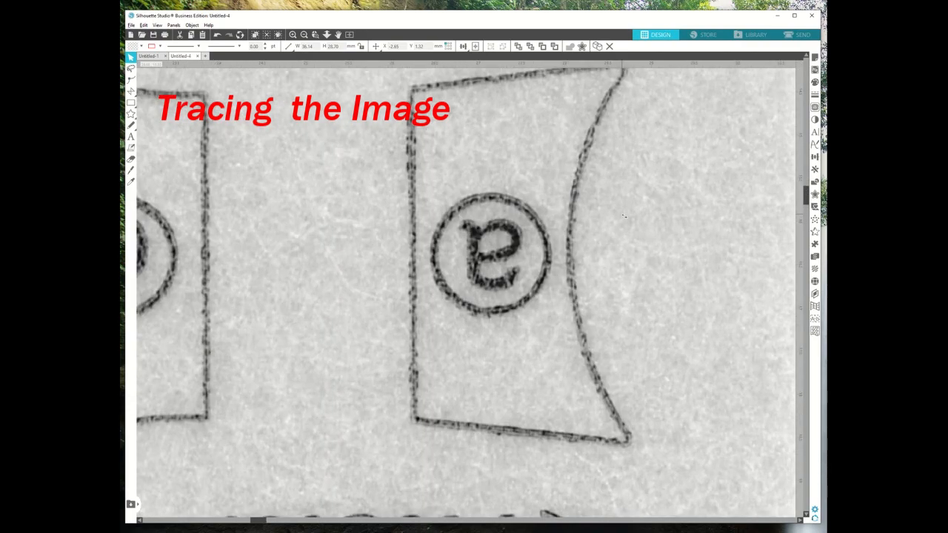
{"action": "left_click_drag", "start_coordinate": [807, 197], "coordinate": [807, 190]}
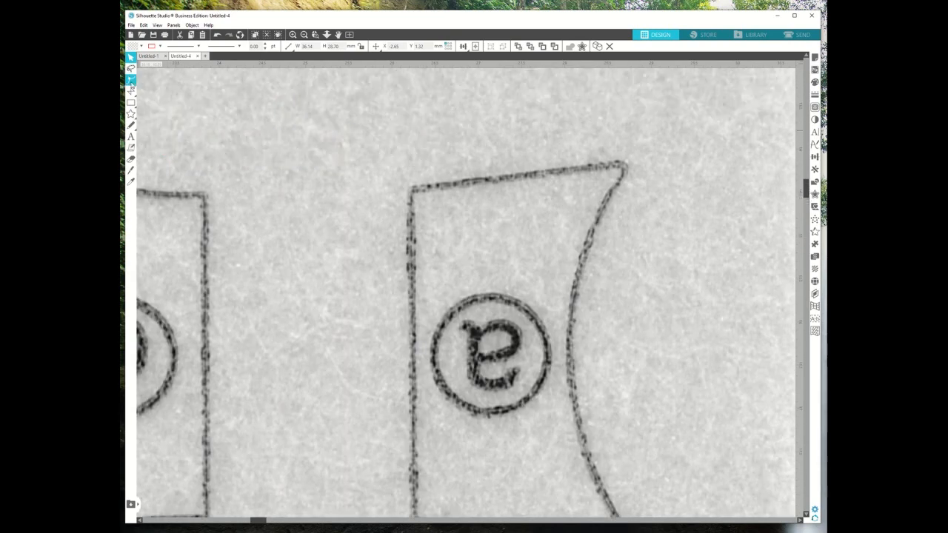
{"action": "mouse_move", "coordinate": [133, 94]}
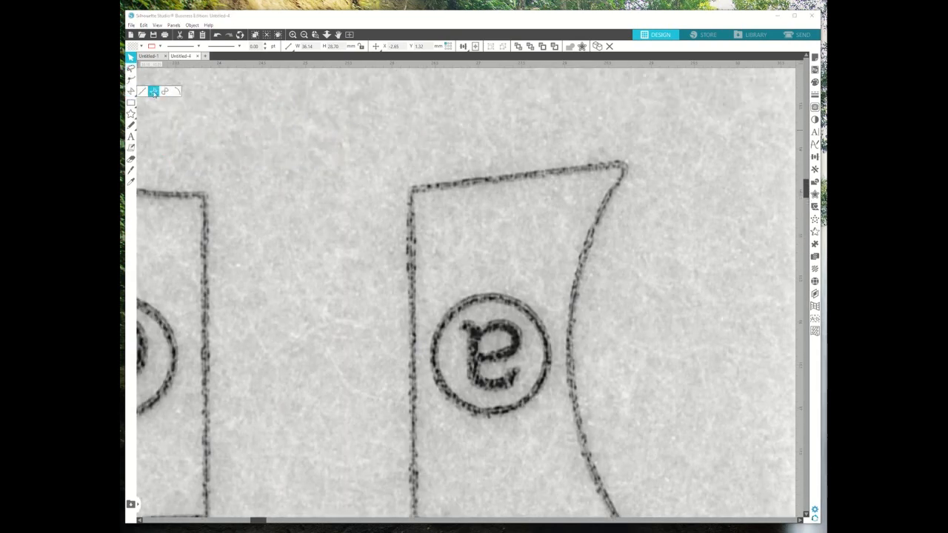
{"action": "left_click", "coordinate": [153, 92]}
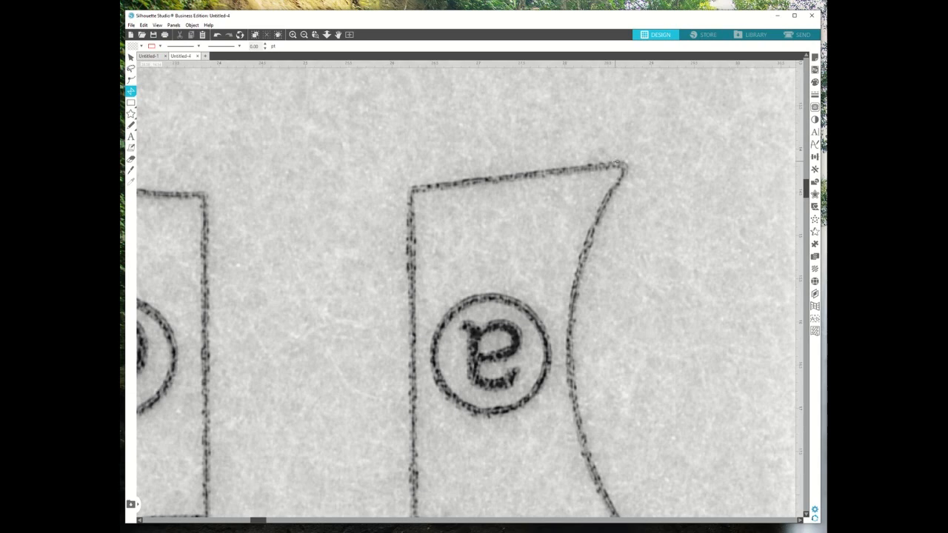
{"action": "left_click", "coordinate": [615, 161]}
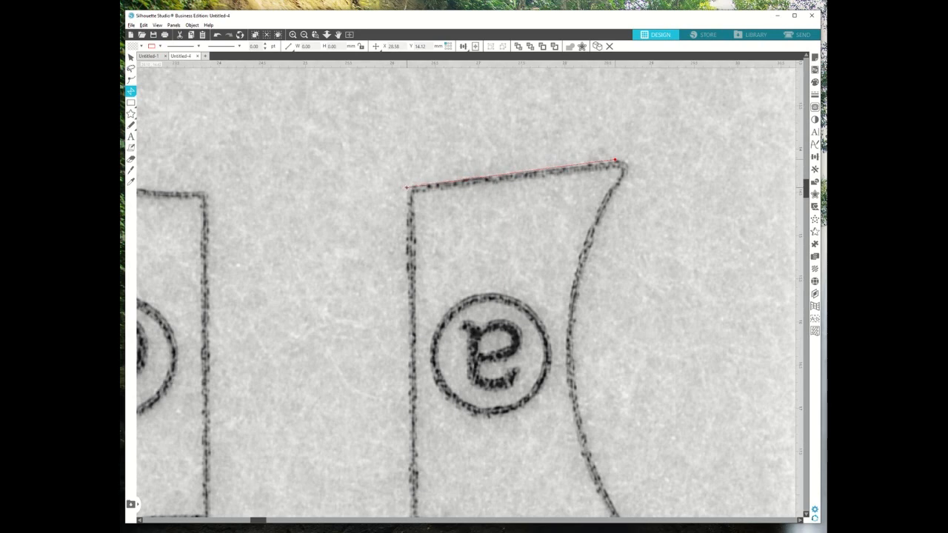
{"action": "left_click", "coordinate": [406, 187]}
{"action": "scroll", "coordinate": [393, 396], "scroll_direction": "down", "scroll_amount": 1}
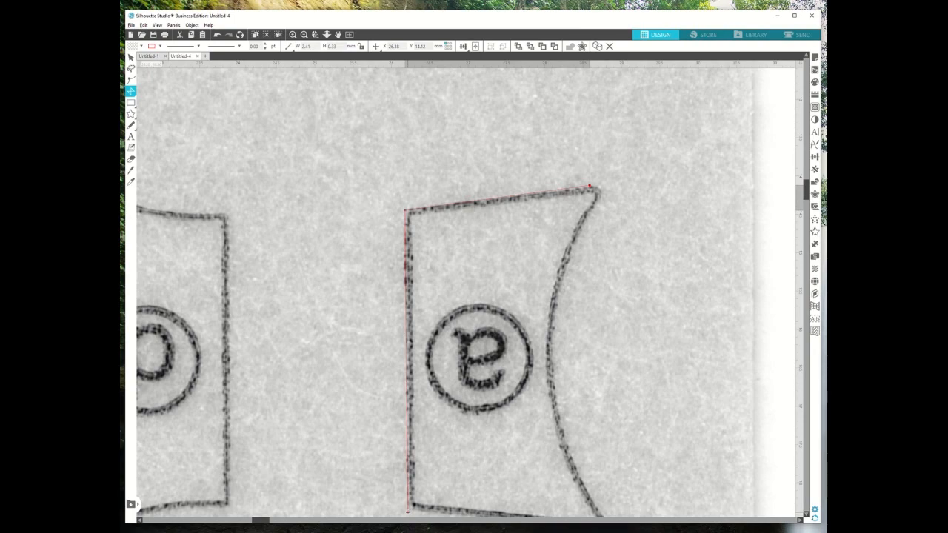
{"action": "left_click", "coordinate": [406, 509]}
{"action": "scroll", "coordinate": [551, 509], "scroll_direction": "down", "scroll_amount": 1}
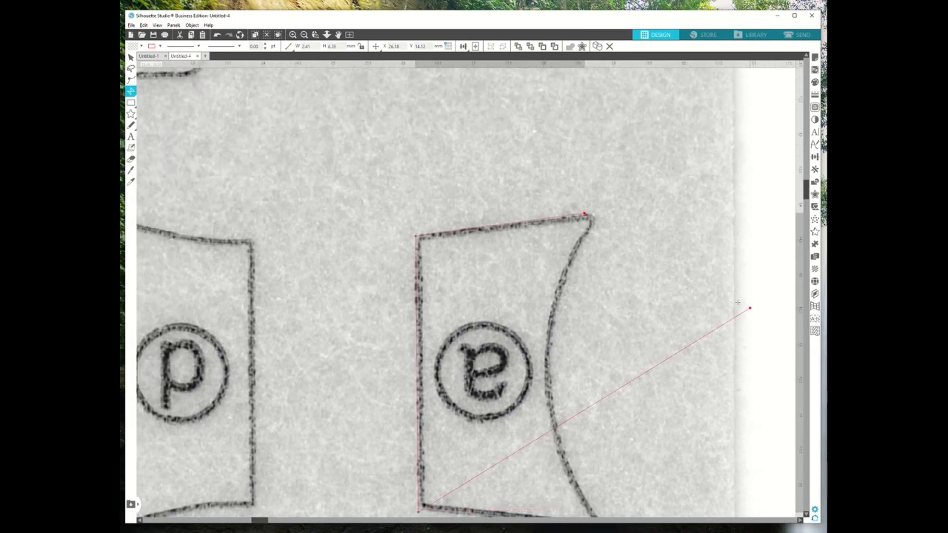
{"action": "left_click_drag", "start_coordinate": [807, 196], "coordinate": [807, 211]}
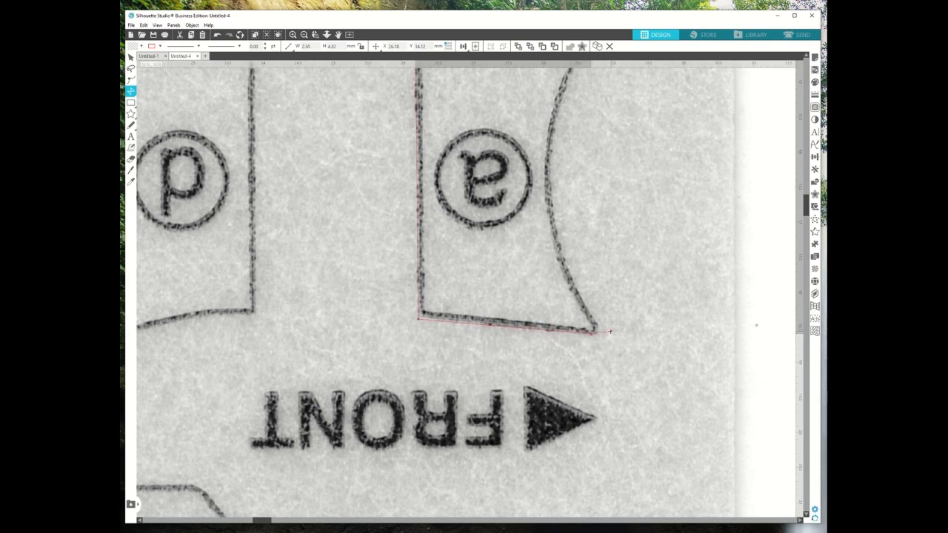
{"action": "key", "text": "Escape"}
{"action": "key", "text": "Escape"}
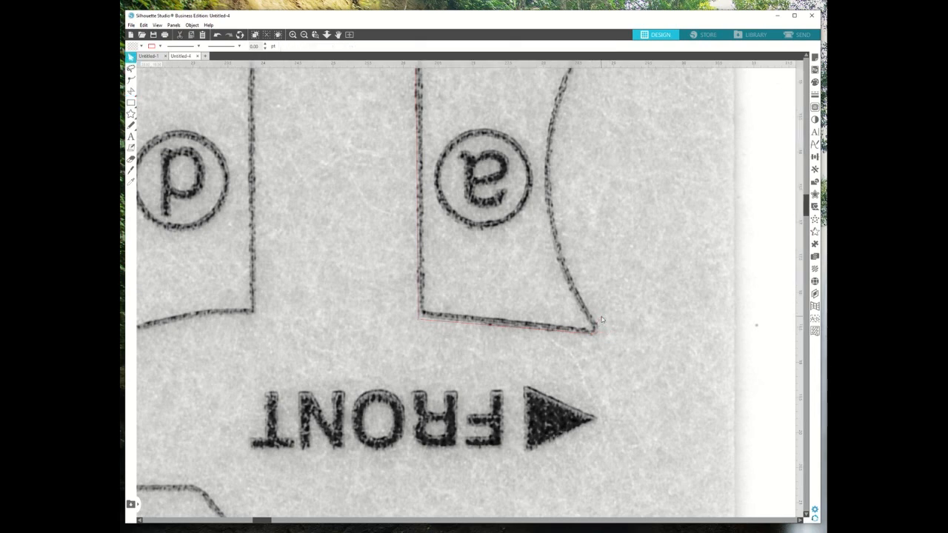
- Try to adjust the lower-left corner point of the traced outline around mask "a"
{"action": "left_click", "coordinate": [425, 321]}
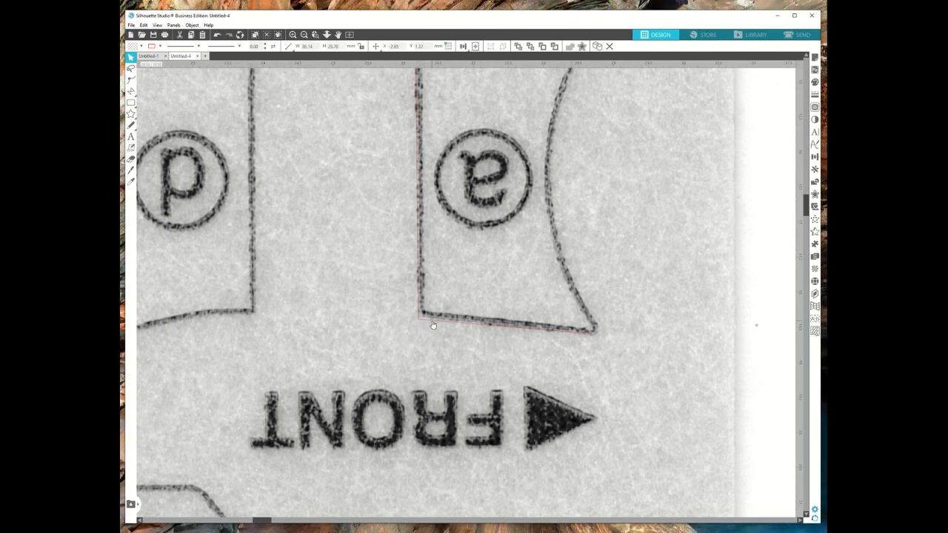
{"action": "left_click", "coordinate": [433, 324]}
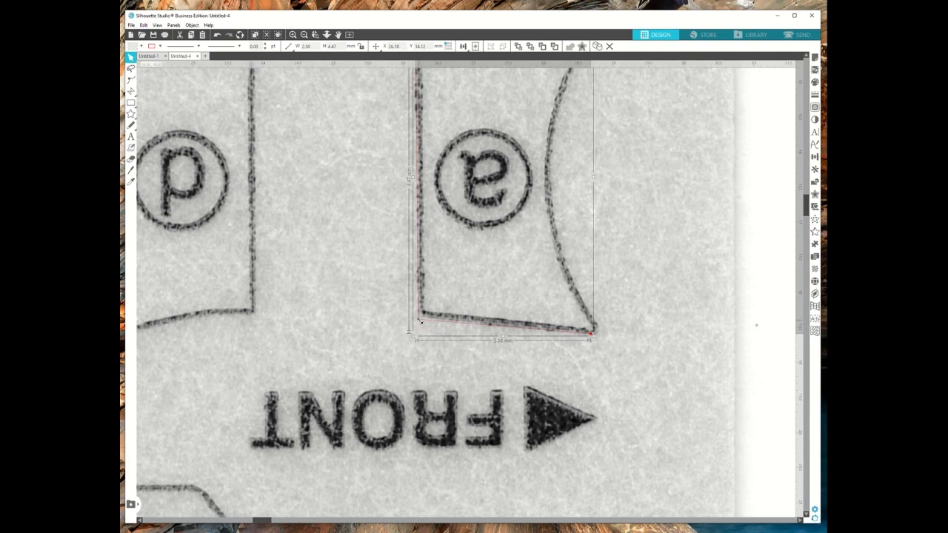
{"action": "left_click", "coordinate": [419, 321]}
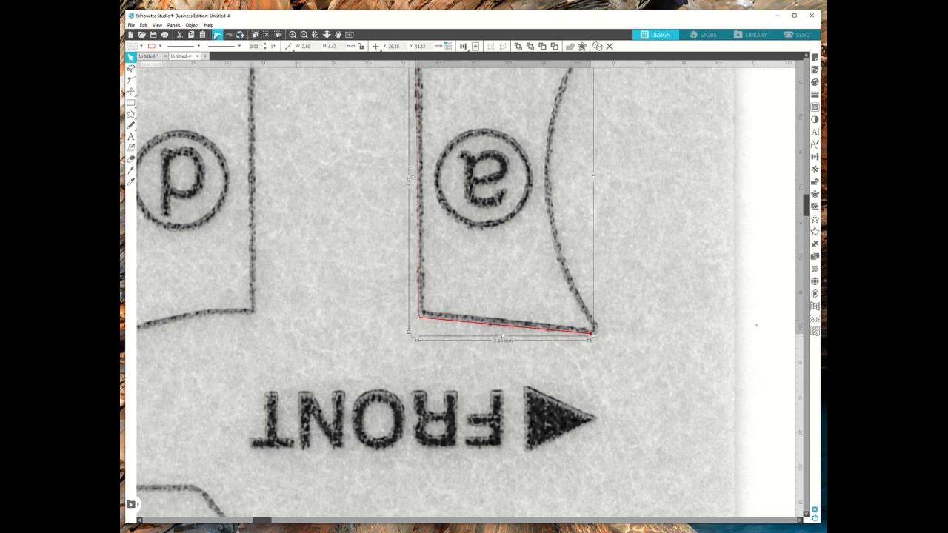
- Draw a small curve, about 0.11 by 0.15 mm, around the rounded lower-right corner of mask "a"
{"action": "scroll", "coordinate": [572, 184], "scroll_direction": "up", "scroll_amount": 2}
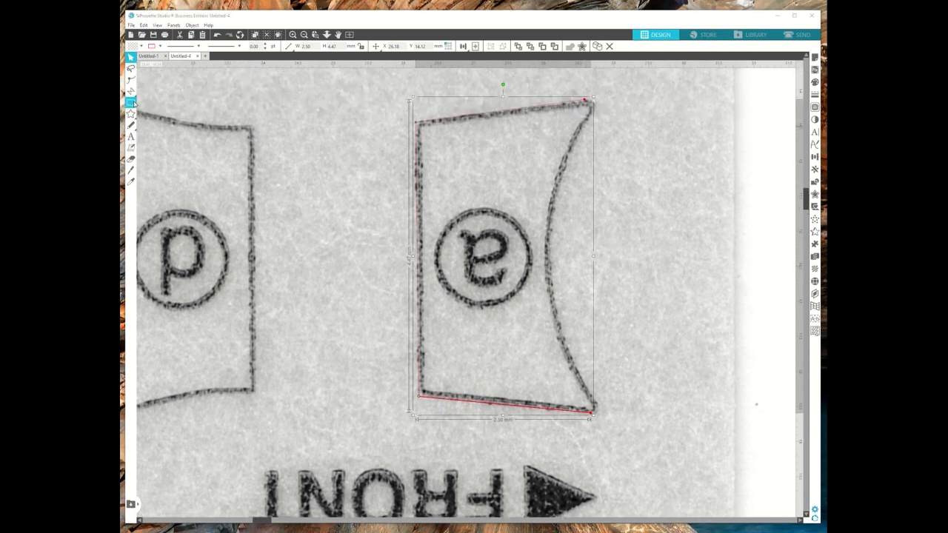
{"action": "mouse_move", "coordinate": [162, 103]}
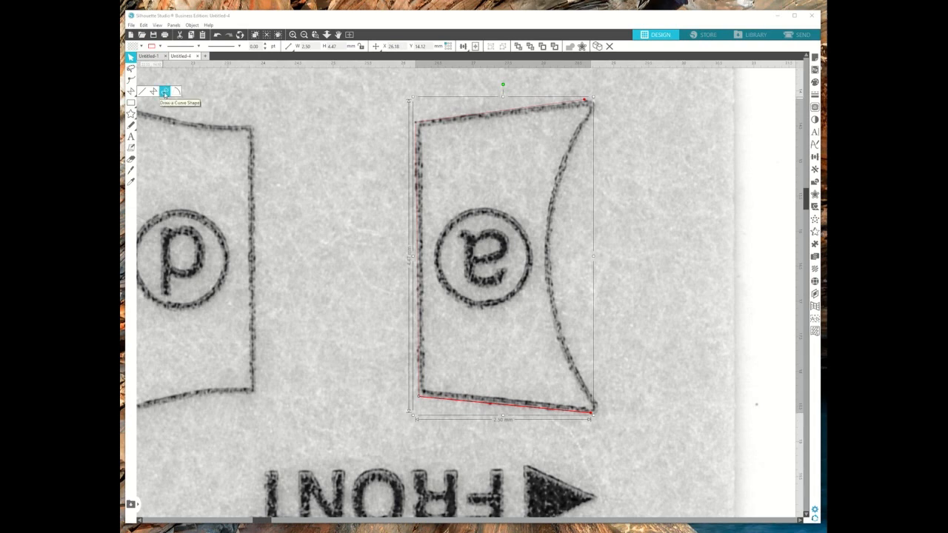
{"action": "left_click", "coordinate": [164, 93]}
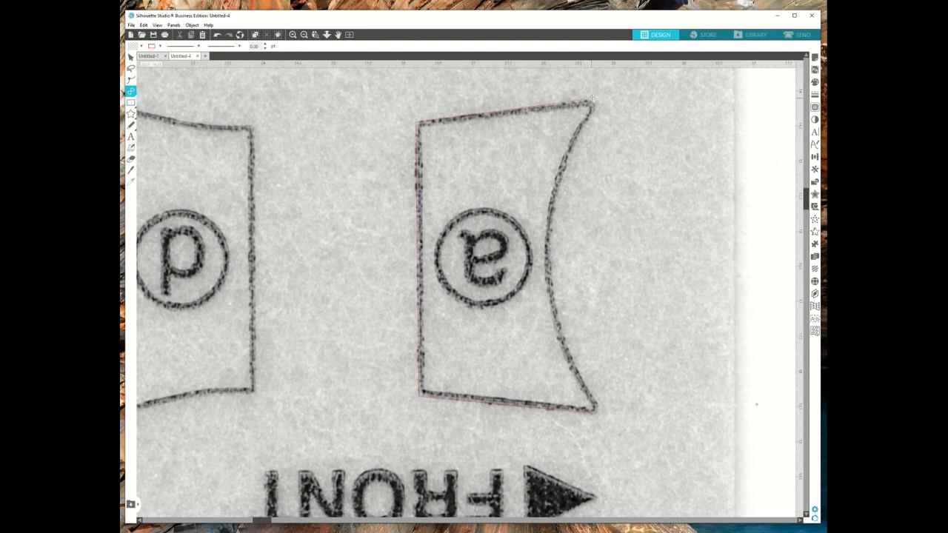
{"action": "scroll", "coordinate": [531, 277], "scroll_direction": "up", "scroll_amount": 1}
{"action": "scroll", "coordinate": [609, 430], "scroll_direction": "up", "scroll_amount": 5}
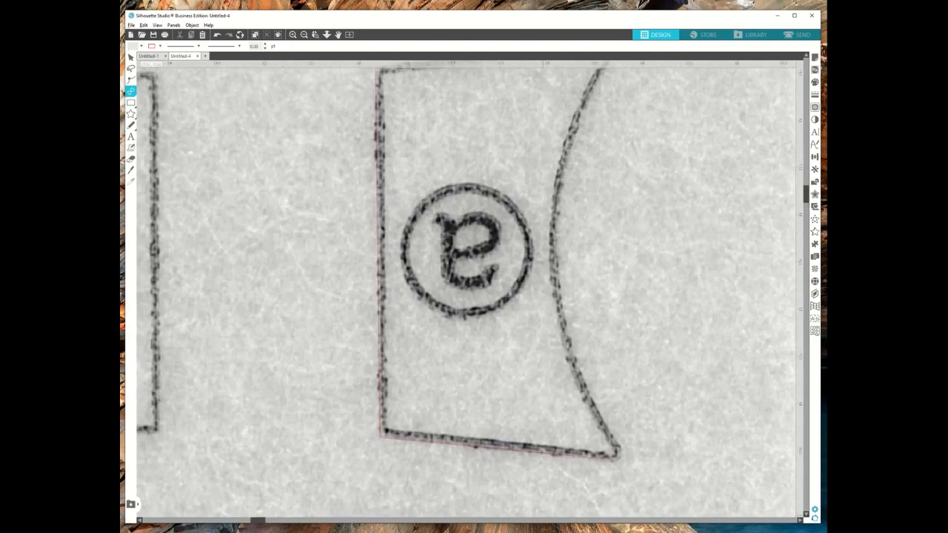
{"action": "scroll", "coordinate": [608, 431], "scroll_direction": "up", "scroll_amount": 3}
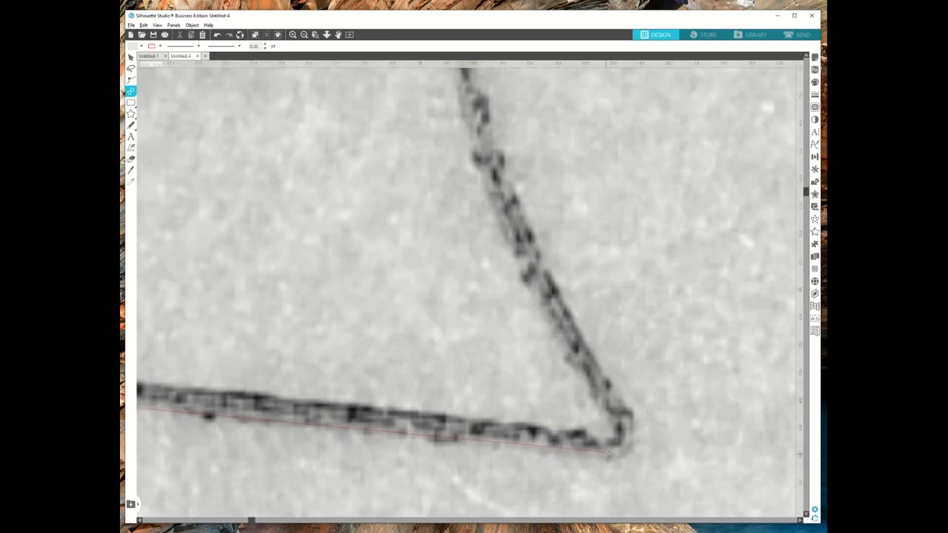
{"action": "left_click", "coordinate": [605, 453]}
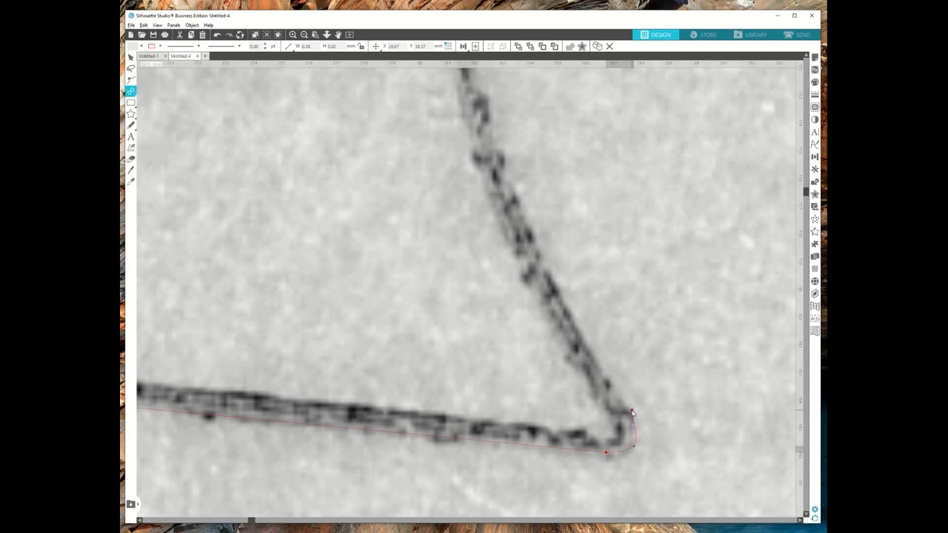
{"action": "key", "text": "Escape"}
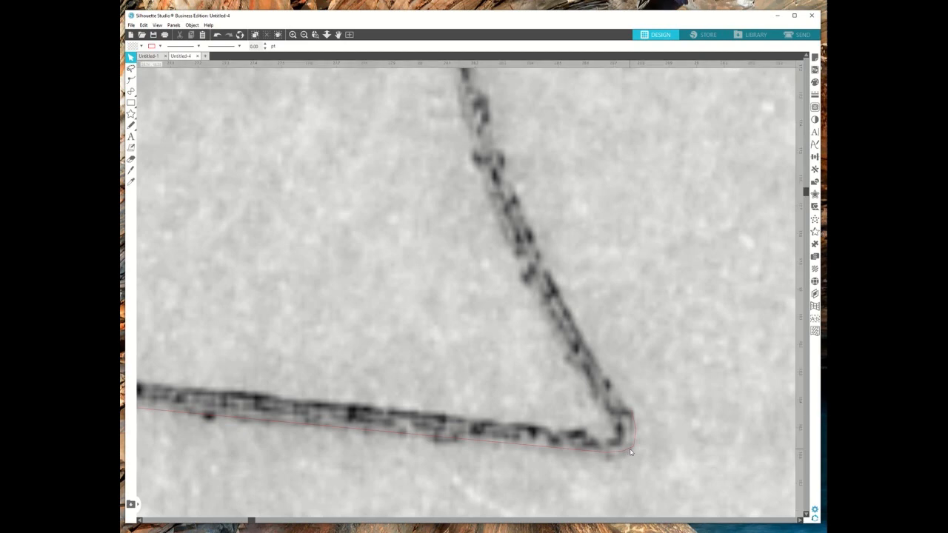
- Edit the small curve's points to follow mask "a"'s rounded lower-right corner, making it about 0.12 by 0.16 mm
{"action": "left_click", "coordinate": [630, 451]}
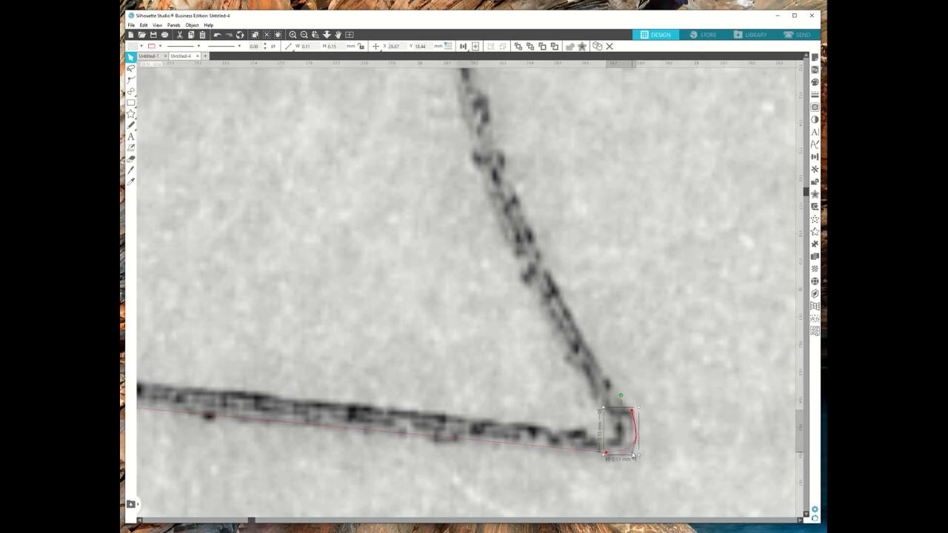
{"action": "left_click_drag", "start_coordinate": [632, 454], "coordinate": [628, 459]}
{"action": "left_click_drag", "start_coordinate": [607, 454], "coordinate": [608, 457]}
{"action": "left_click", "coordinate": [217, 35]}
{"action": "mouse_move", "coordinate": [604, 453]}
{"action": "left_mouse_down"}
{"action": "mouse_move", "coordinate": [605, 463]}
{"action": "mouse_move", "coordinate": [615, 455]}
{"action": "left_mouse_up"}
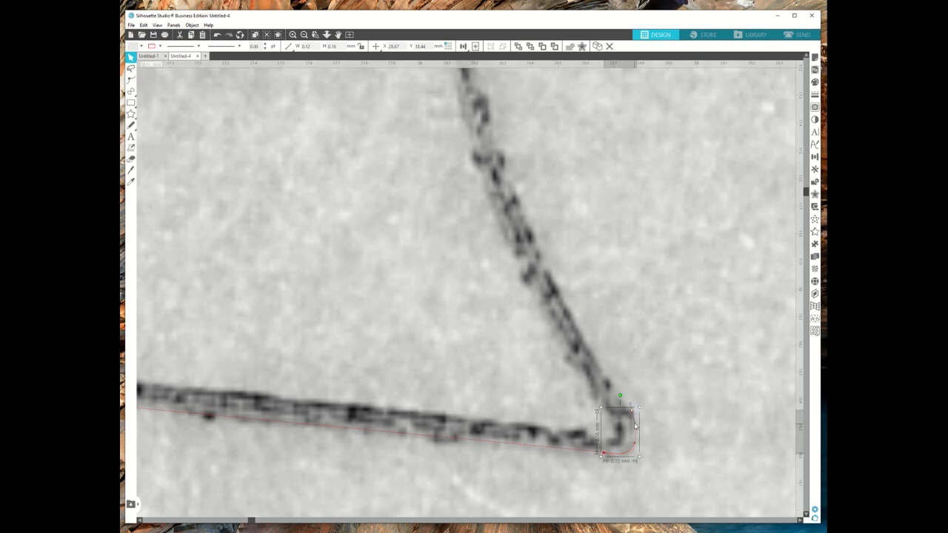
{"action": "left_click_drag", "start_coordinate": [636, 425], "coordinate": [636, 424]}
{"action": "scroll", "coordinate": [663, 341], "scroll_direction": "up", "scroll_amount": 6}
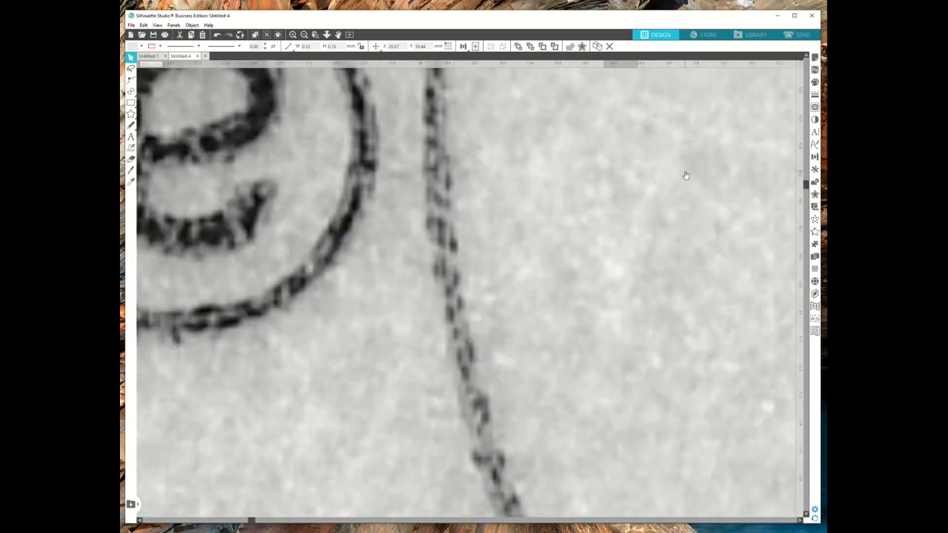
- Draw a small open curve, about 0.14 by 0.25 mm, around the rounded upper-right corner of mask "a"
{"action": "scroll", "coordinate": [684, 172], "scroll_direction": "up", "scroll_amount": 6}
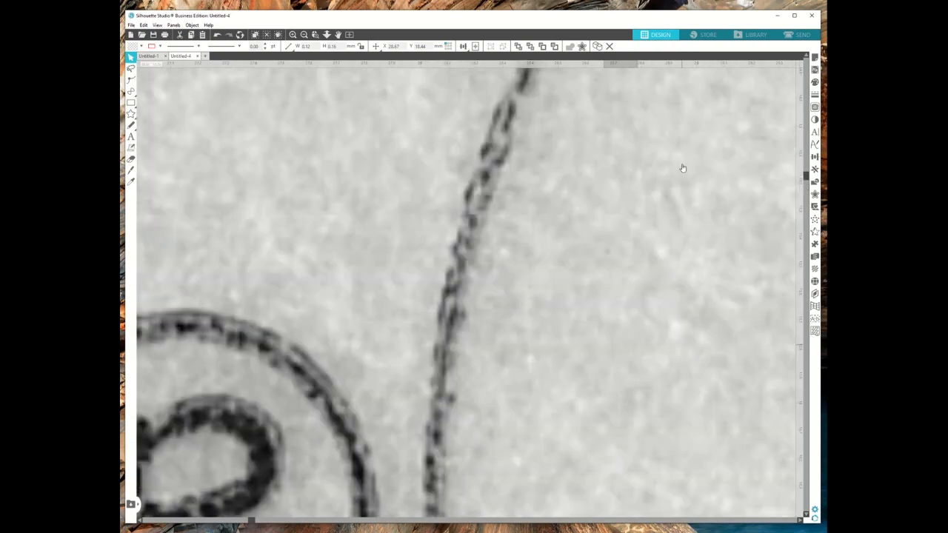
{"action": "scroll", "coordinate": [683, 168], "scroll_direction": "up", "scroll_amount": 6}
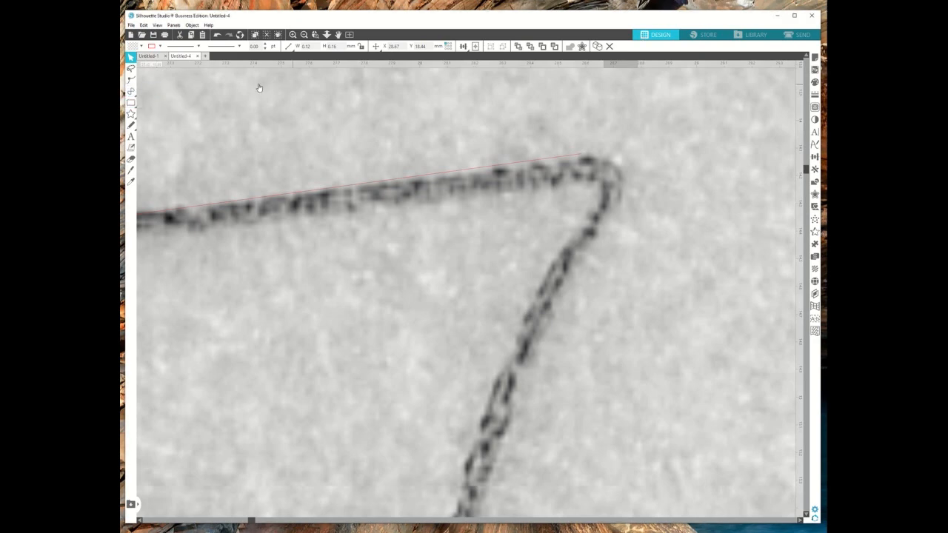
{"action": "left_click", "coordinate": [131, 90]}
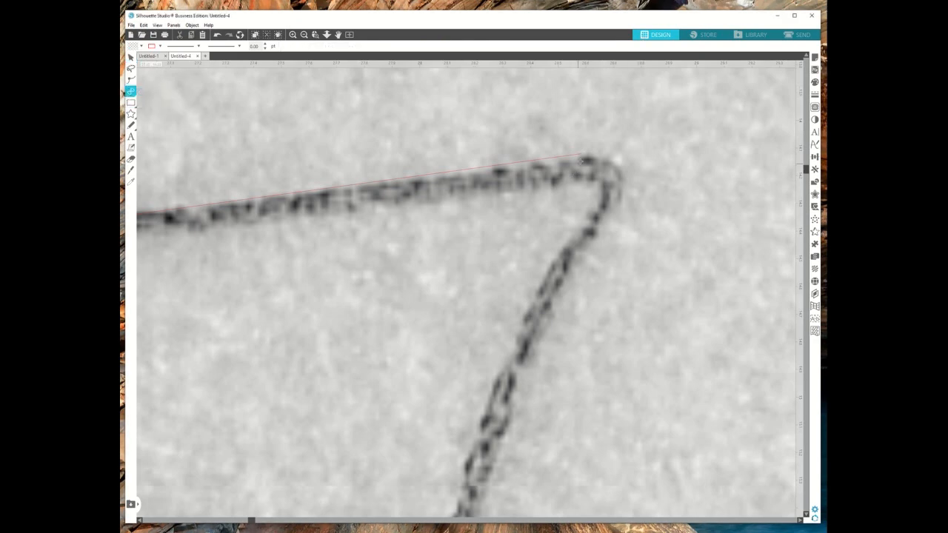
{"action": "left_click", "coordinate": [582, 153]}
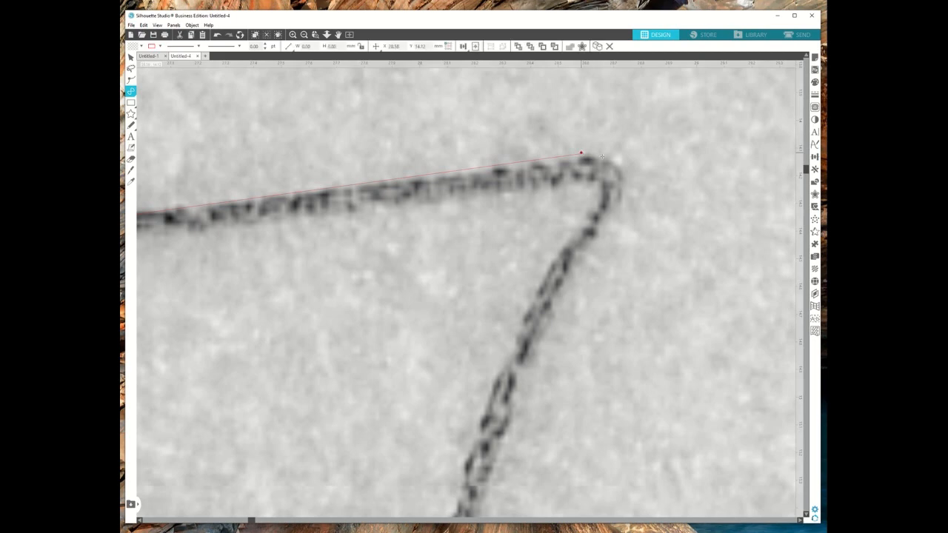
{"action": "left_click", "coordinate": [620, 170]}
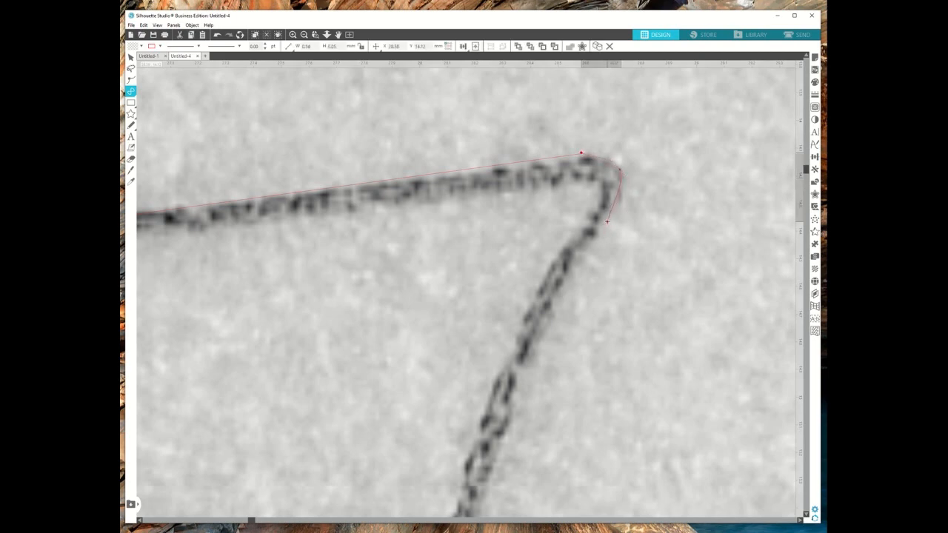
{"action": "key", "text": "Escape"}
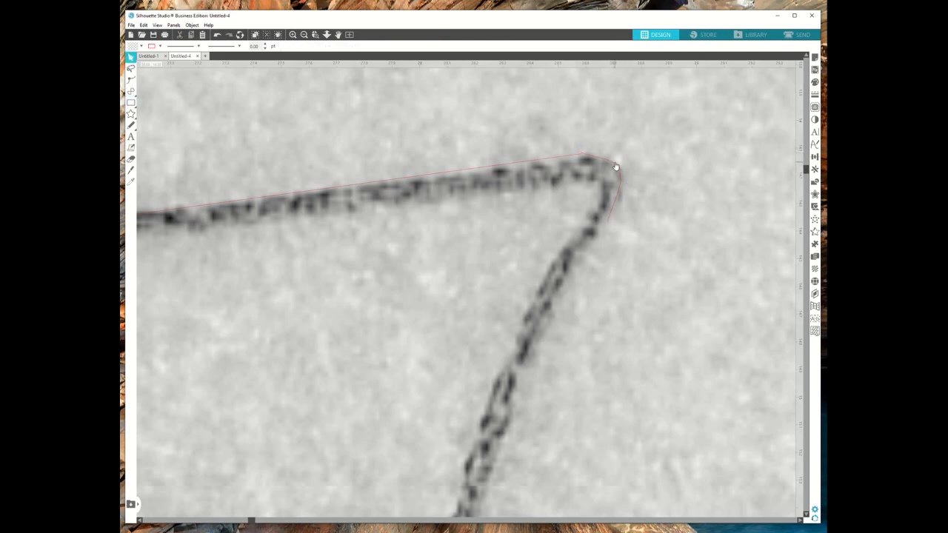
- Undo the end-point shift on the small upper-right corner curve and reshape the curve to follow the rounded corner
{"action": "left_click", "coordinate": [614, 168]}
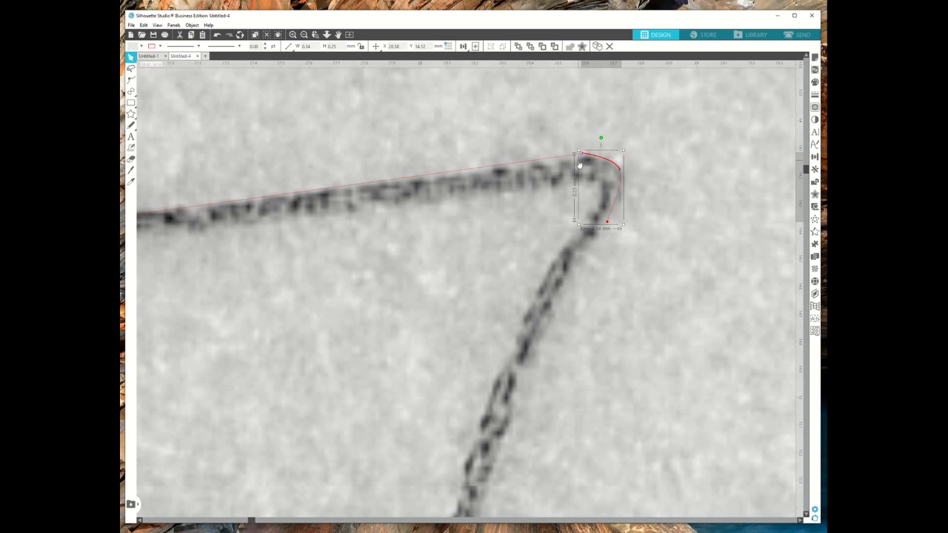
{"action": "left_click", "coordinate": [217, 35]}
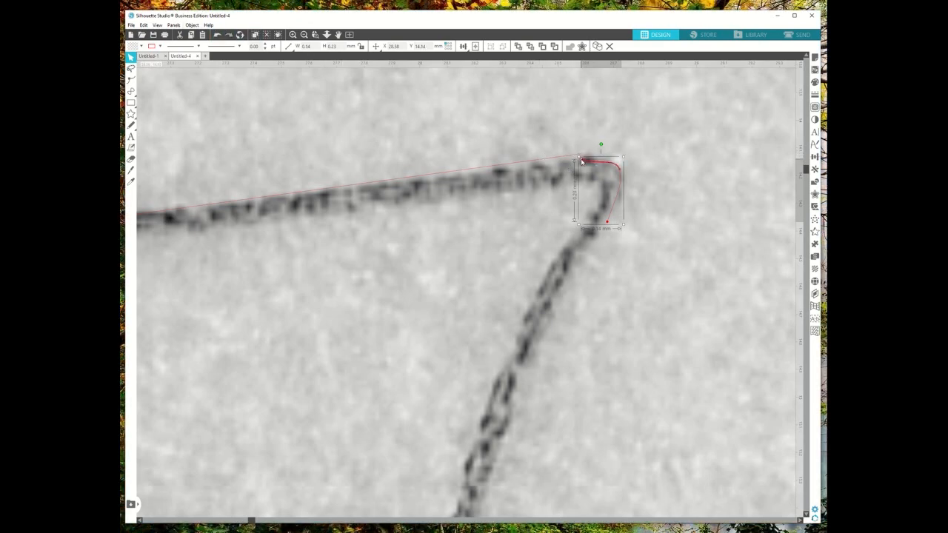
{"action": "left_click_drag", "start_coordinate": [582, 152], "coordinate": [604, 154]}
{"action": "scroll", "coordinate": [562, 415], "scroll_direction": "down", "scroll_amount": 5}
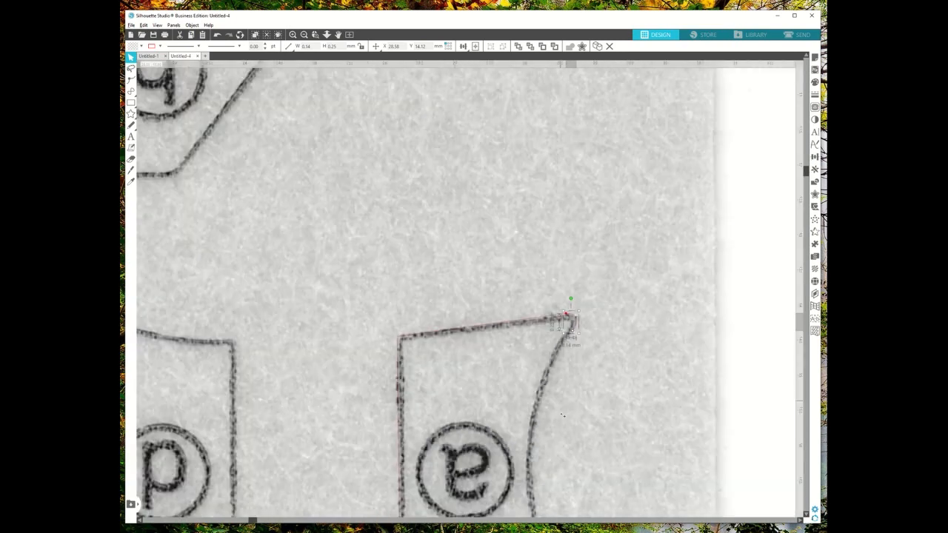
{"action": "scroll", "coordinate": [562, 415], "scroll_direction": "down", "scroll_amount": 3}
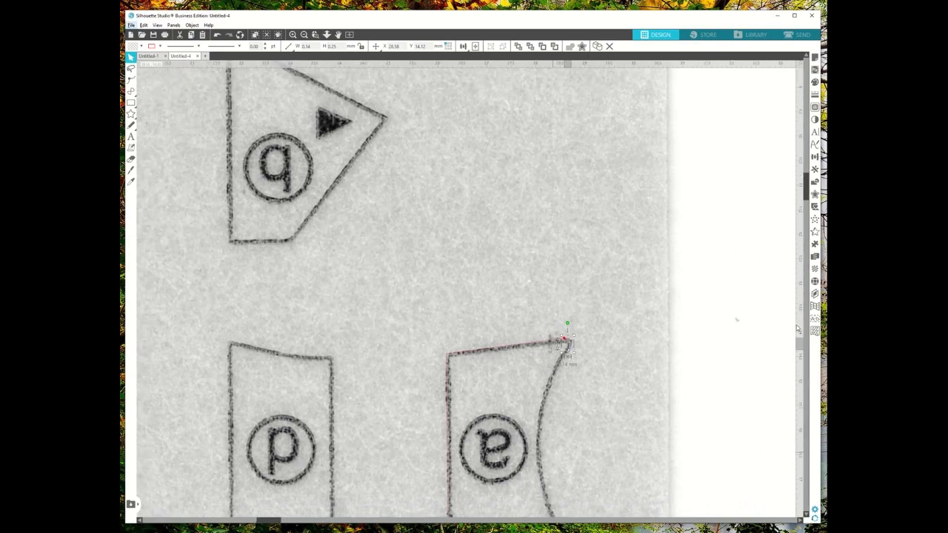
{"action": "left_click_drag", "start_coordinate": [797, 343], "coordinate": [798, 346]}
{"action": "left_click_drag", "start_coordinate": [806, 188], "coordinate": [806, 210]}
{"action": "scroll", "coordinate": [594, 214], "scroll_direction": "up", "scroll_amount": 2}
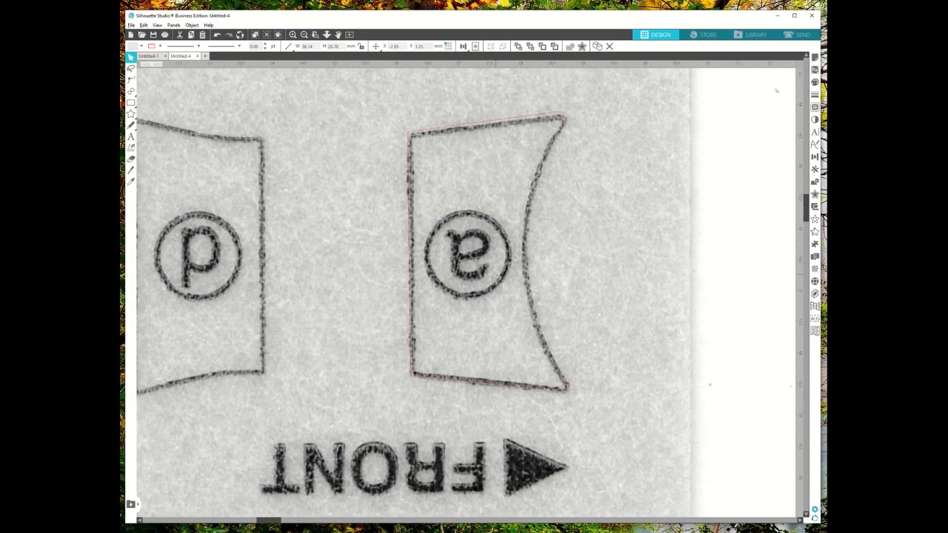
{"action": "scroll", "coordinate": [495, 284], "scroll_direction": "up", "scroll_amount": 2}
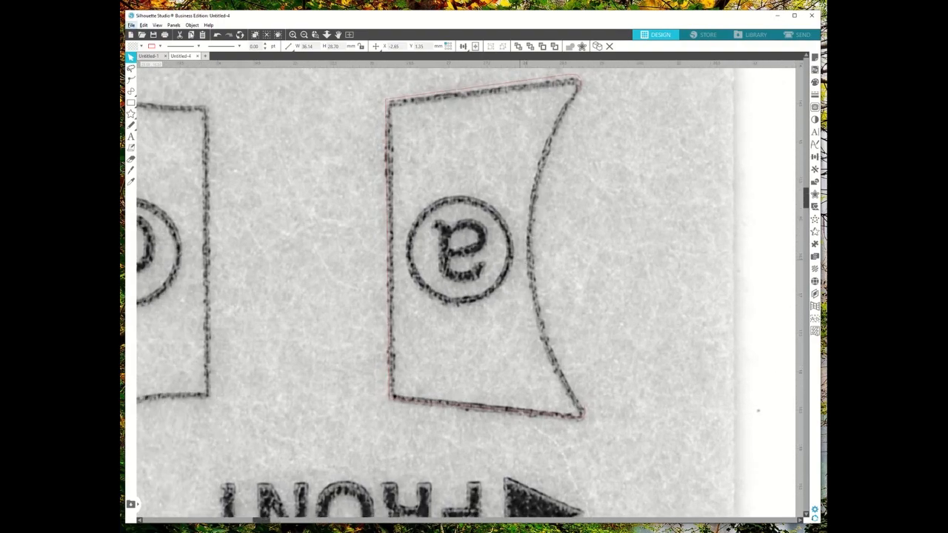
{"action": "left_click", "coordinate": [216, 35]}
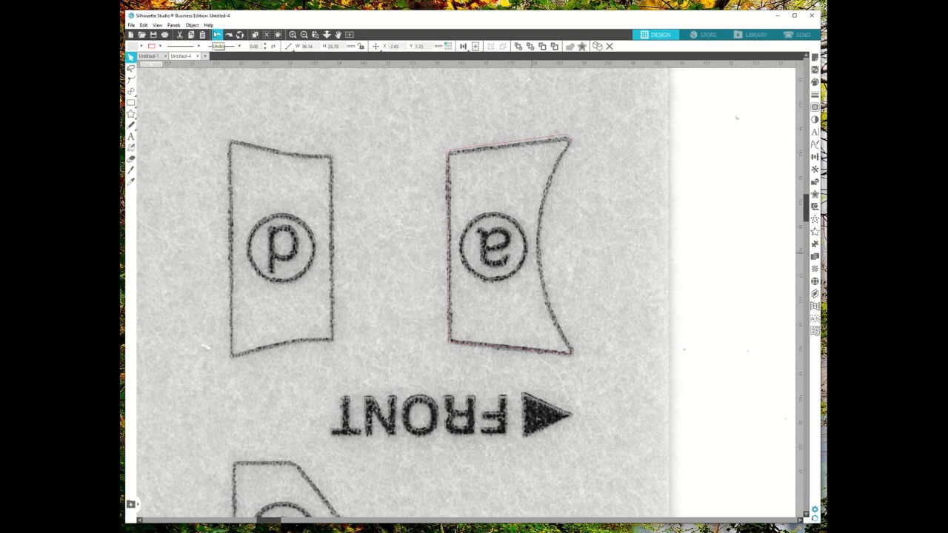
{"action": "left_click", "coordinate": [216, 35]}
{"action": "left_click", "coordinate": [216, 35]}
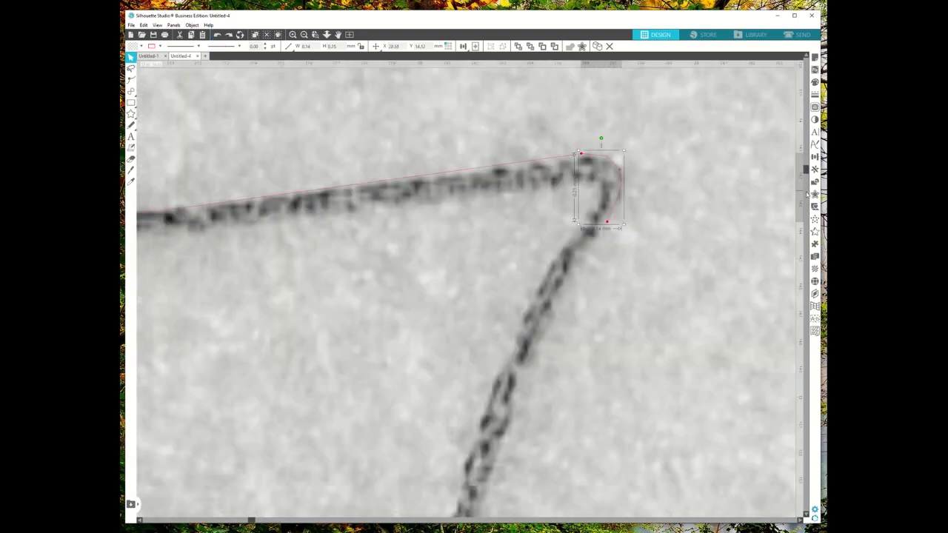
- Trace the concave right edge of mask "a" from its upper to its lower corner with a three-point open curve, about 0.67 by 4.1 mm
{"action": "scroll", "coordinate": [755, 203], "scroll_direction": "down", "scroll_amount": 6}
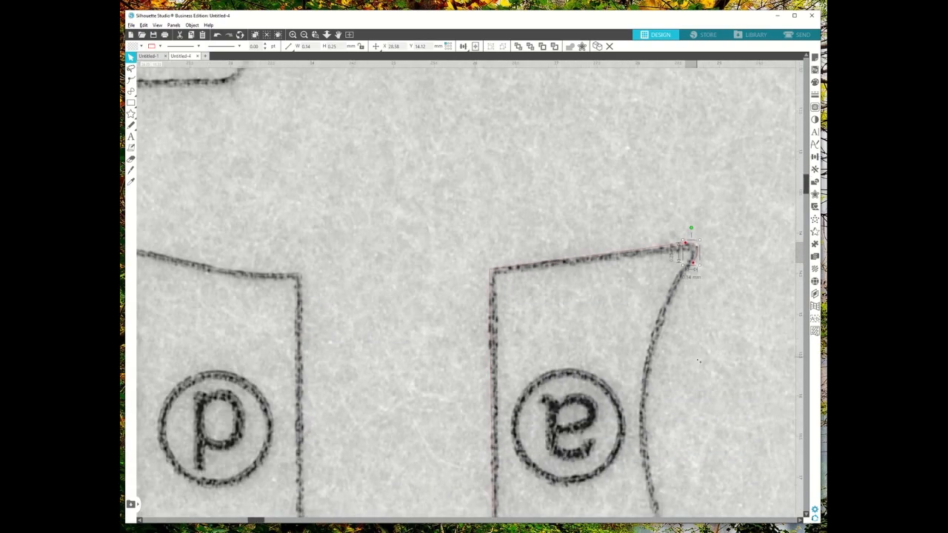
{"action": "scroll", "coordinate": [697, 361], "scroll_direction": "down", "scroll_amount": 2}
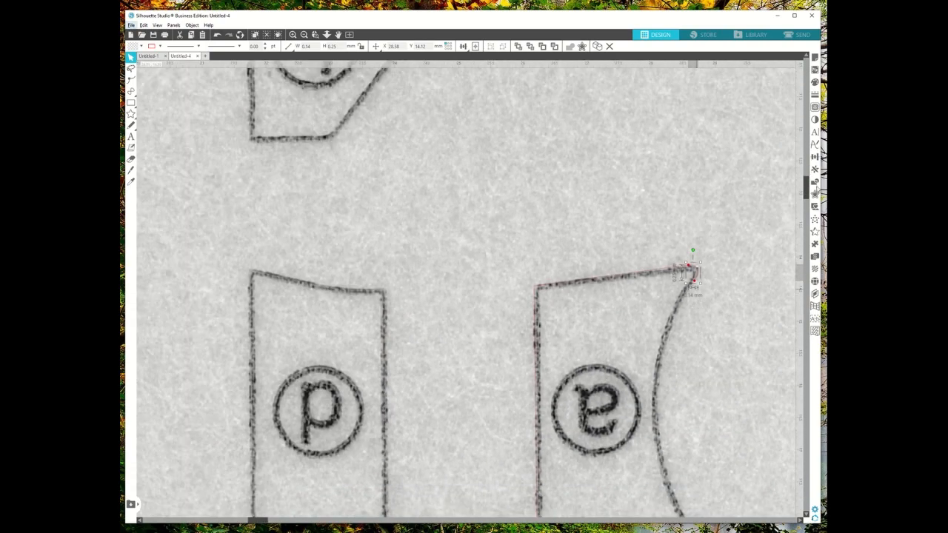
{"action": "left_click_drag", "start_coordinate": [808, 191], "coordinate": [807, 206]}
{"action": "scroll", "coordinate": [705, 197], "scroll_direction": "up", "scroll_amount": 3}
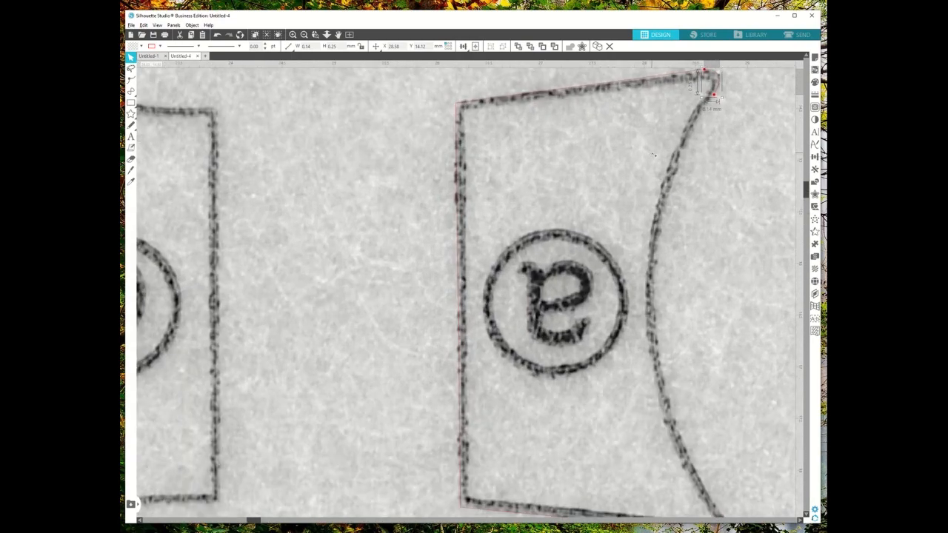
{"action": "scroll", "coordinate": [653, 154], "scroll_direction": "down", "scroll_amount": 2}
{"action": "mouse_move", "coordinate": [252, 520]}
{"action": "left_mouse_down"}
{"action": "mouse_move", "coordinate": [275, 520]}
{"action": "mouse_move", "coordinate": [259, 519]}
{"action": "left_mouse_up"}
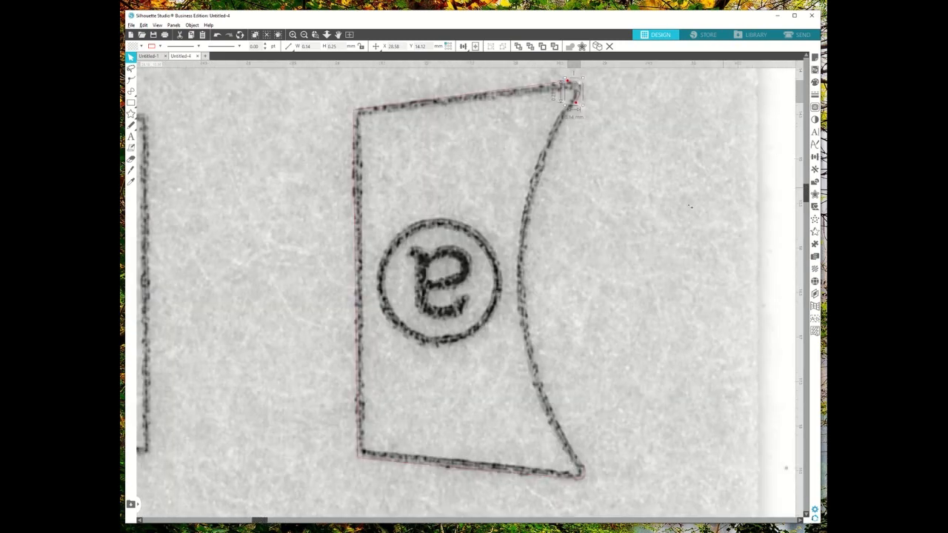
{"action": "scroll", "coordinate": [666, 216], "scroll_direction": "up", "scroll_amount": 2}
{"action": "scroll", "coordinate": [666, 217], "scroll_direction": "down", "scroll_amount": 1}
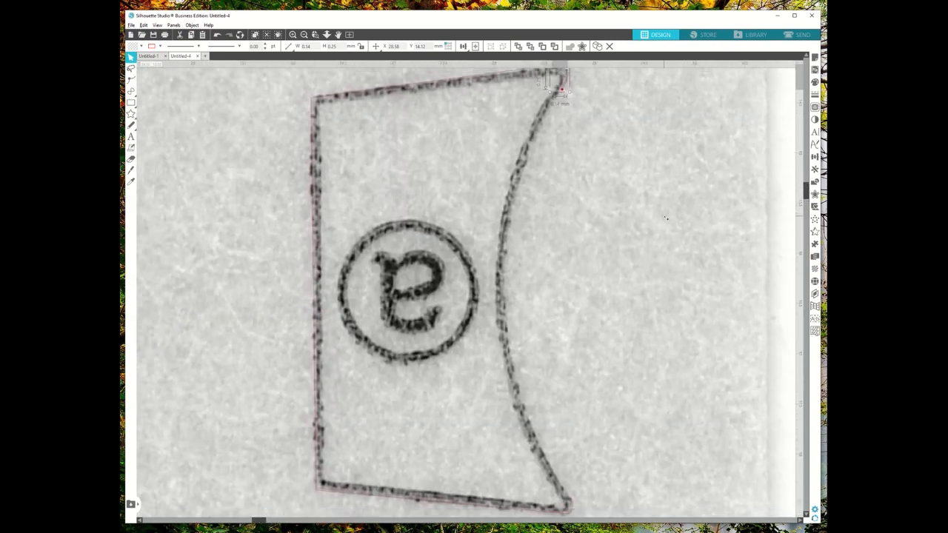
{"action": "left_click", "coordinate": [131, 92]}
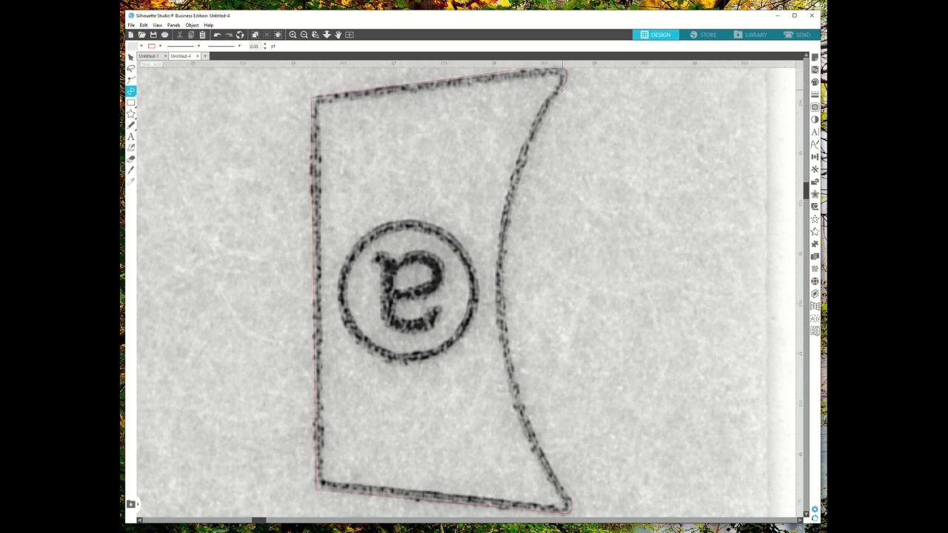
{"action": "left_click", "coordinate": [561, 88]}
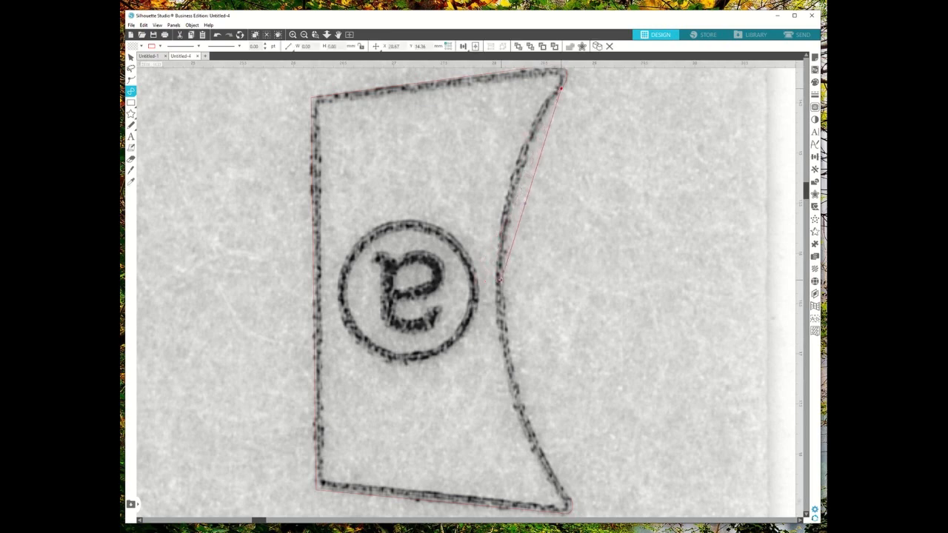
{"action": "left_click", "coordinate": [502, 278]}
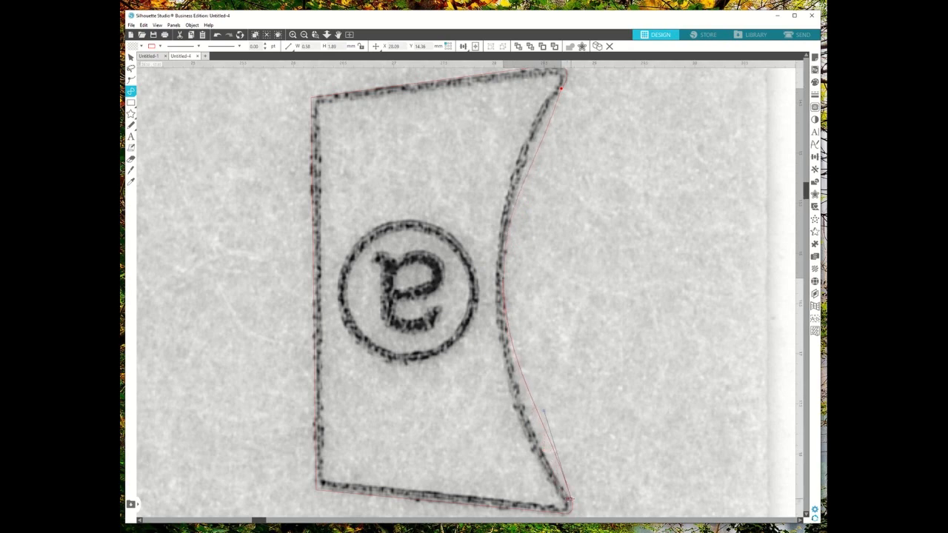
{"action": "left_click", "coordinate": [568, 508]}
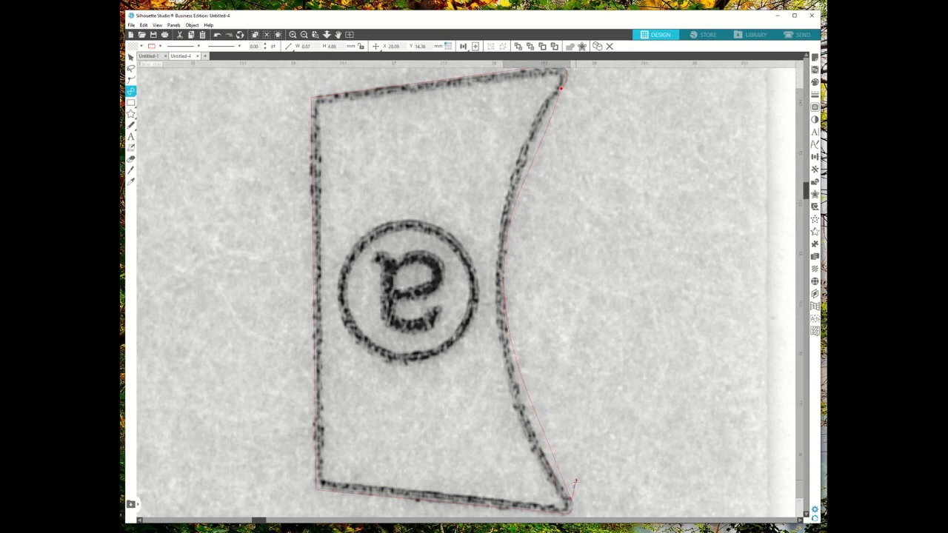
{"action": "key", "text": "Escape"}
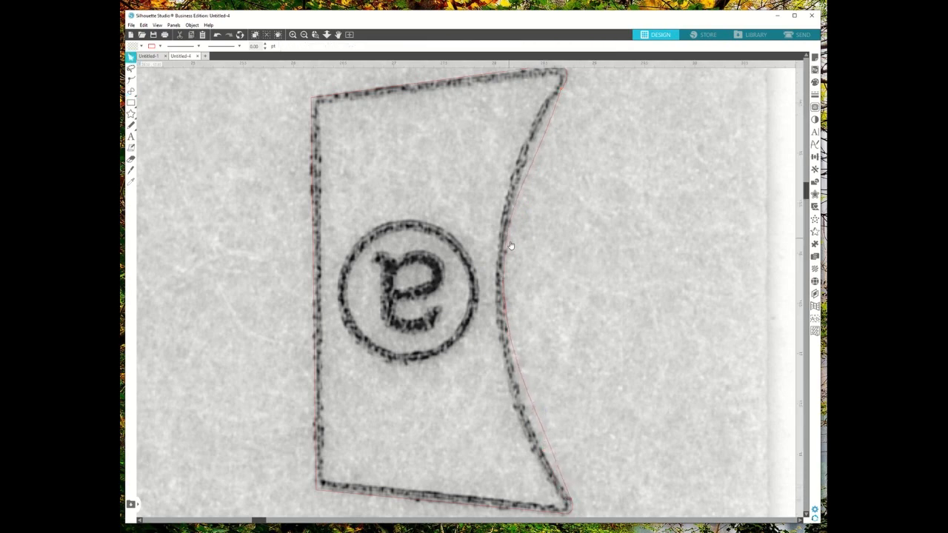
- Align the upper end point of the concave edge curve with the lower end of the small upper-right corner curve
{"action": "left_click", "coordinate": [558, 107]}
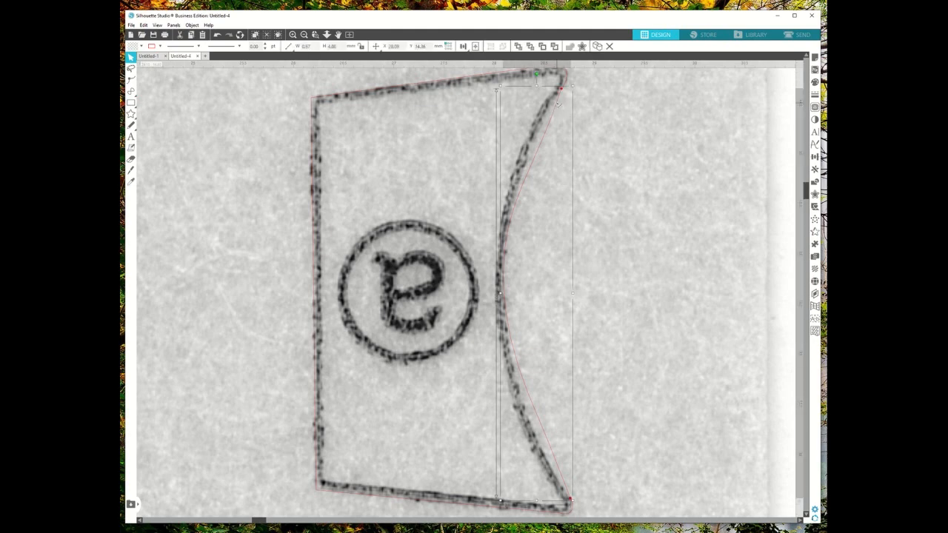
{"action": "scroll", "coordinate": [562, 104], "scroll_direction": "left", "scroll_amount": 1}
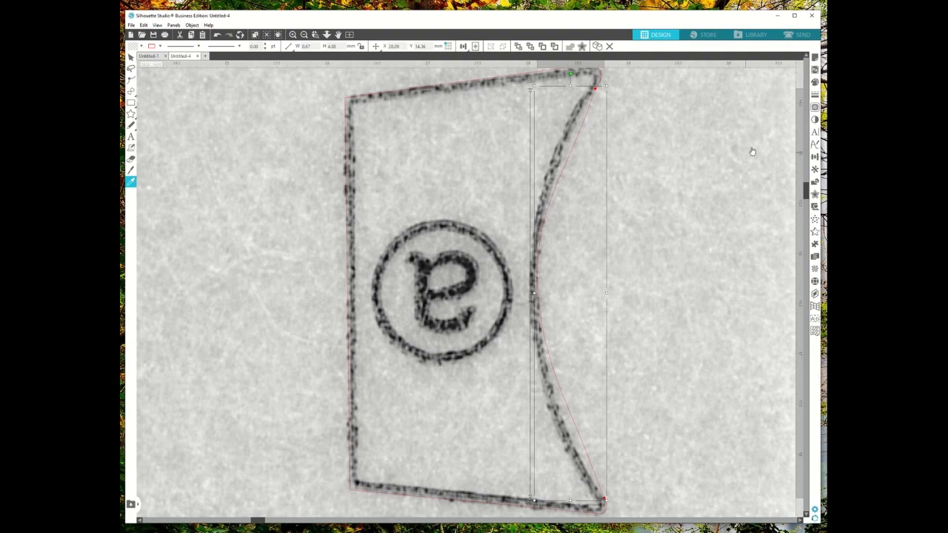
{"action": "scroll", "coordinate": [732, 135], "scroll_direction": "up", "scroll_amount": 1}
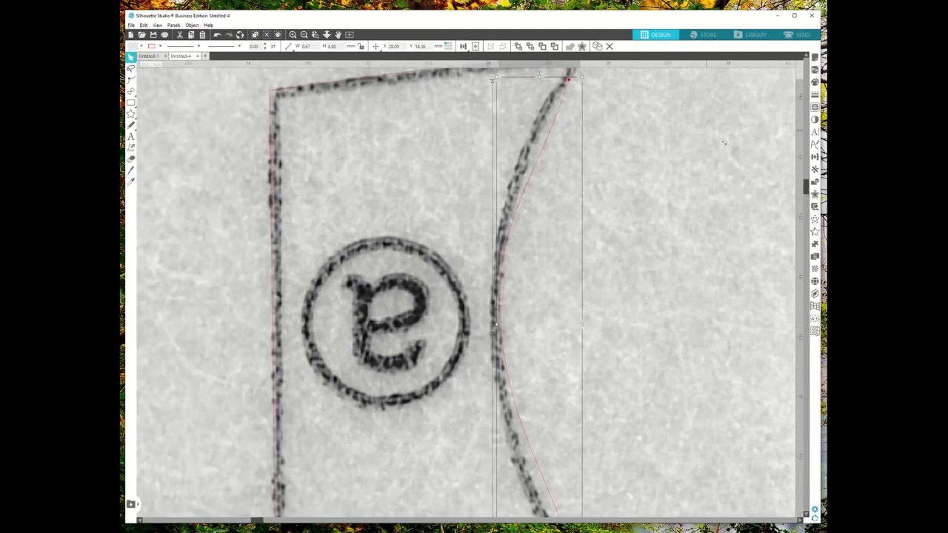
{"action": "scroll", "coordinate": [806, 184], "scroll_direction": "up", "scroll_amount": 3}
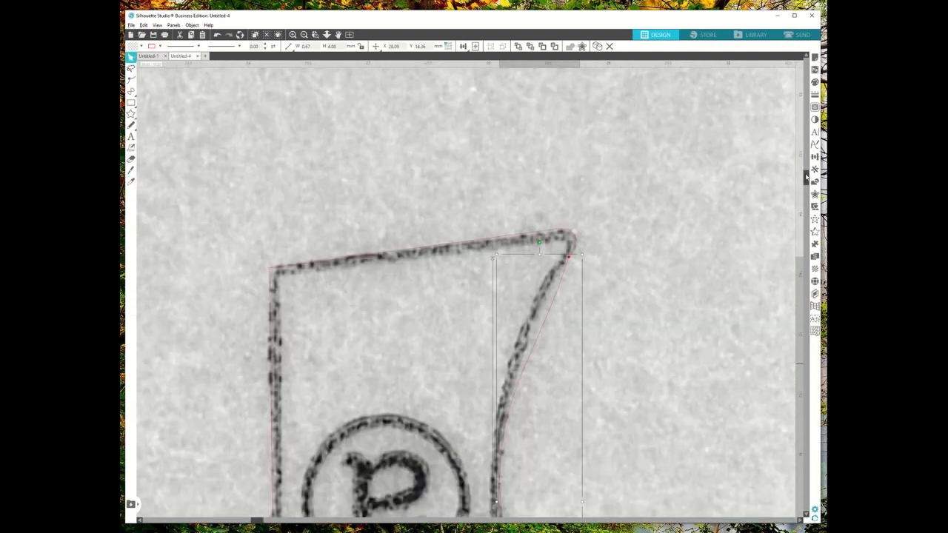
{"action": "scroll", "coordinate": [566, 258], "scroll_direction": "up", "scroll_amount": 5}
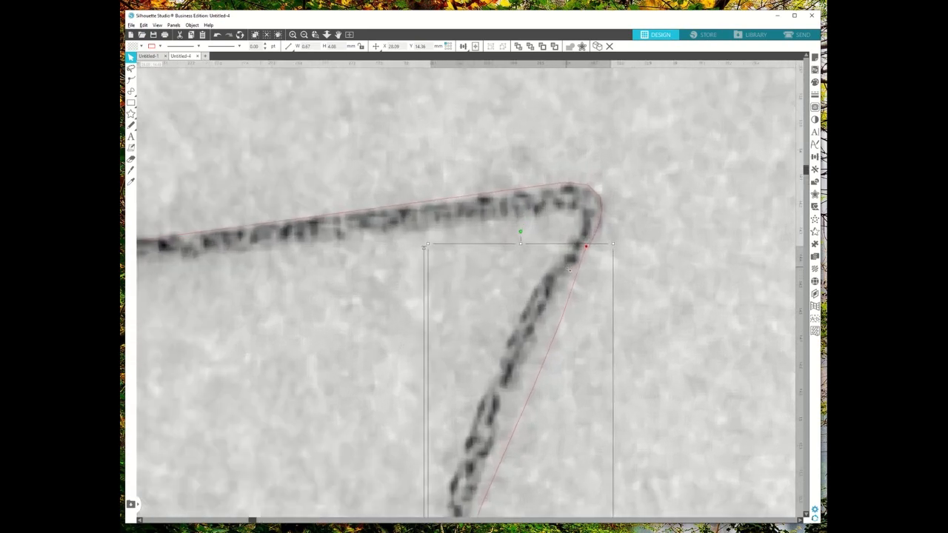
{"action": "left_click_drag", "start_coordinate": [590, 245], "coordinate": [584, 248]}
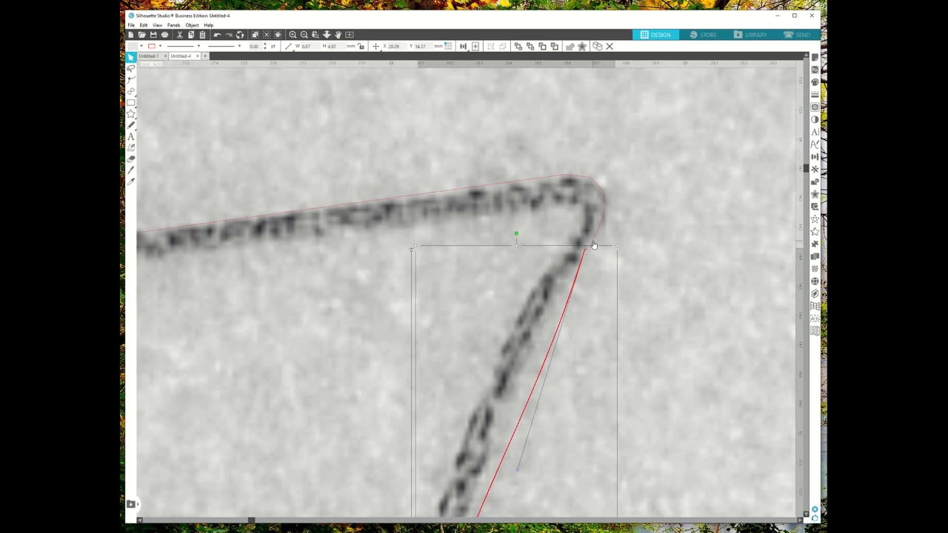
{"action": "left_click", "coordinate": [592, 250]}
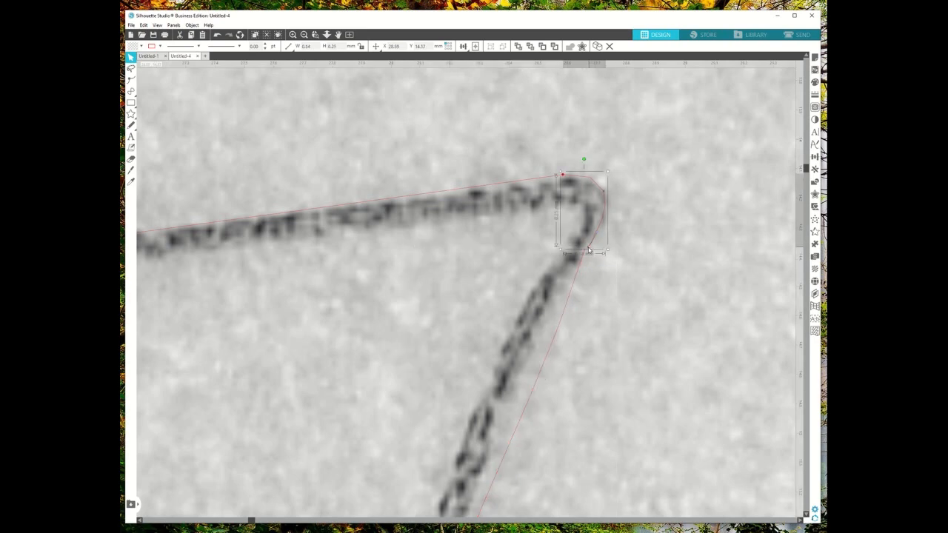
{"action": "left_click_drag", "start_coordinate": [586, 249], "coordinate": [586, 247]}
{"action": "left_click", "coordinate": [577, 278]}
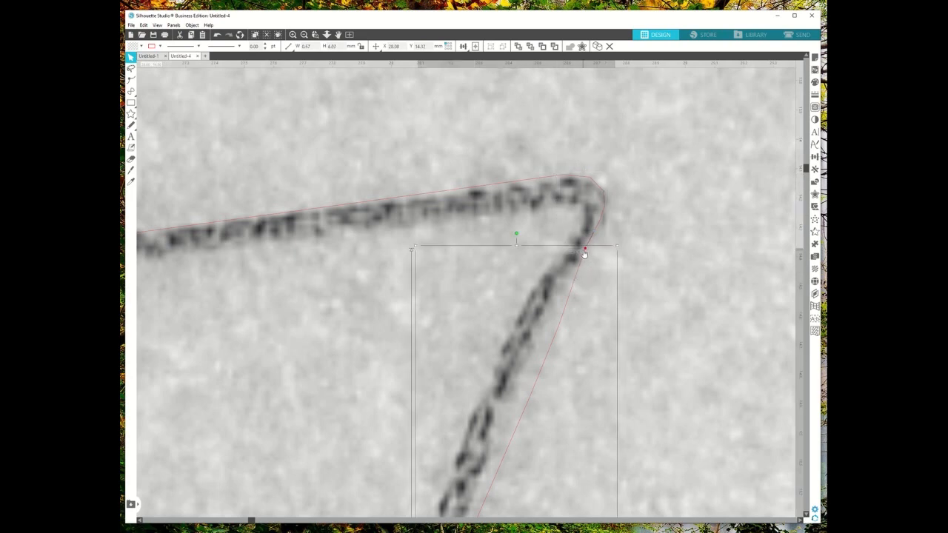
{"action": "left_click_drag", "start_coordinate": [586, 249], "coordinate": [585, 245]}
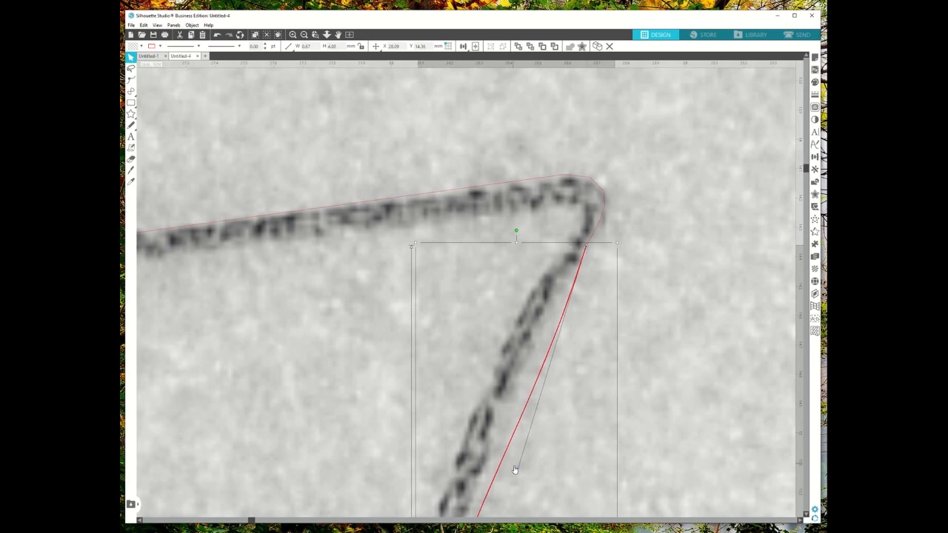
- Bend the upper half of mask "a"'s concave edge curve inward to follow the printed line
{"action": "left_click_drag", "start_coordinate": [518, 468], "coordinate": [479, 450]}
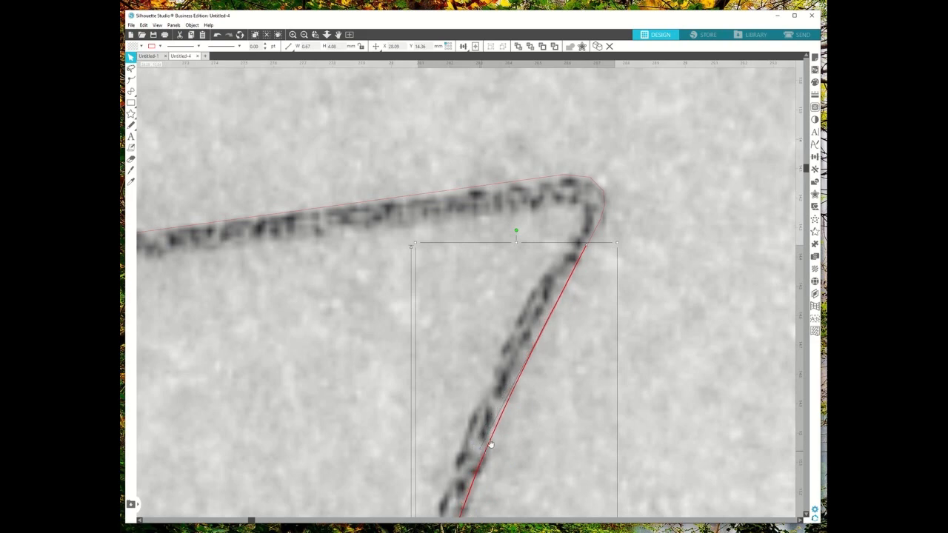
{"action": "scroll", "coordinate": [504, 381], "scroll_direction": "down", "scroll_amount": 3}
{"action": "scroll", "coordinate": [505, 381], "scroll_direction": "down", "scroll_amount": 5}
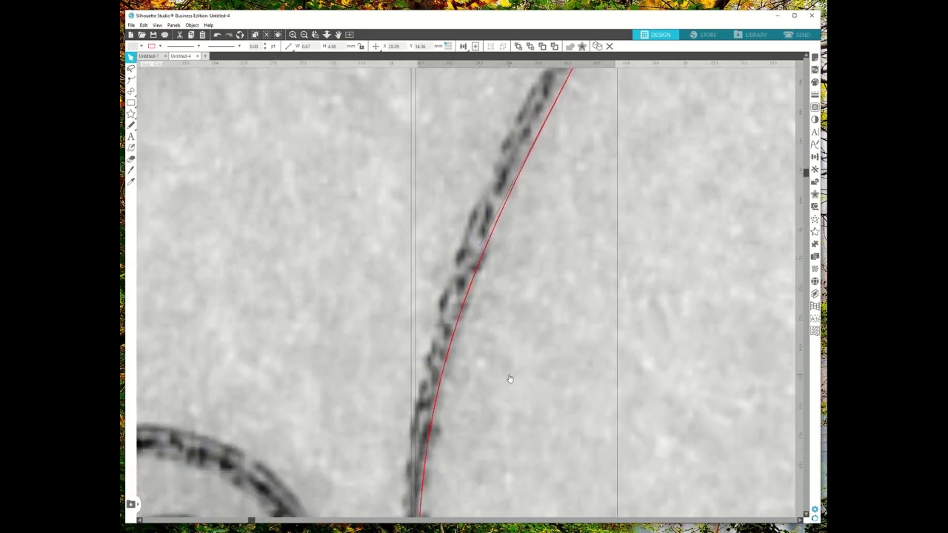
{"action": "scroll", "coordinate": [469, 358], "scroll_direction": "down", "scroll_amount": 3}
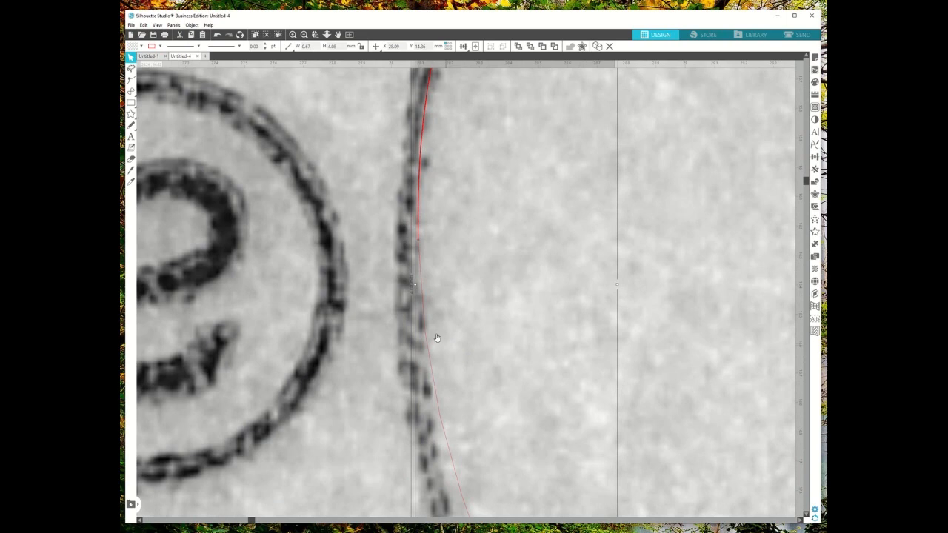
{"action": "scroll", "coordinate": [421, 311], "scroll_direction": "down", "scroll_amount": 4}
{"action": "scroll", "coordinate": [445, 331], "scroll_direction": "down", "scroll_amount": 5}
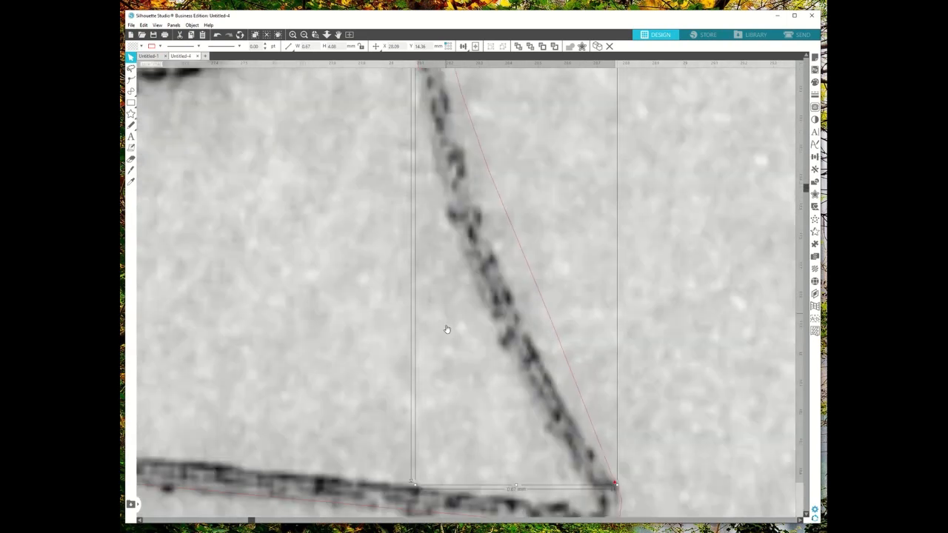
{"action": "left_click", "coordinate": [613, 450]}
{"action": "mouse_move", "coordinate": [614, 449]}
{"action": "left_mouse_down"}
{"action": "mouse_move", "coordinate": [536, 219]}
{"action": "mouse_move", "coordinate": [564, 248]}
{"action": "mouse_move", "coordinate": [540, 220]}
{"action": "mouse_move", "coordinate": [535, 233]}
{"action": "left_mouse_up"}
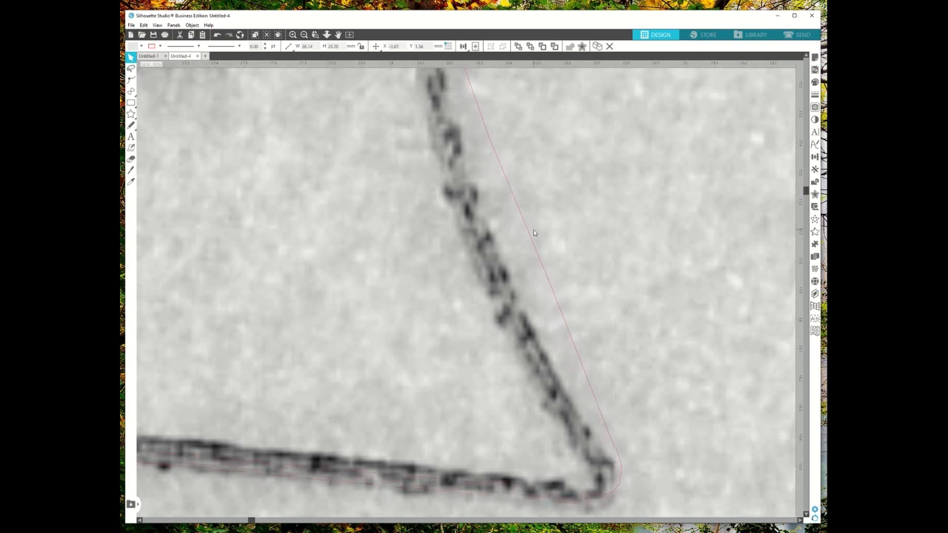
{"action": "key", "text": "Escape"}
{"action": "left_click", "coordinate": [202, 35]}
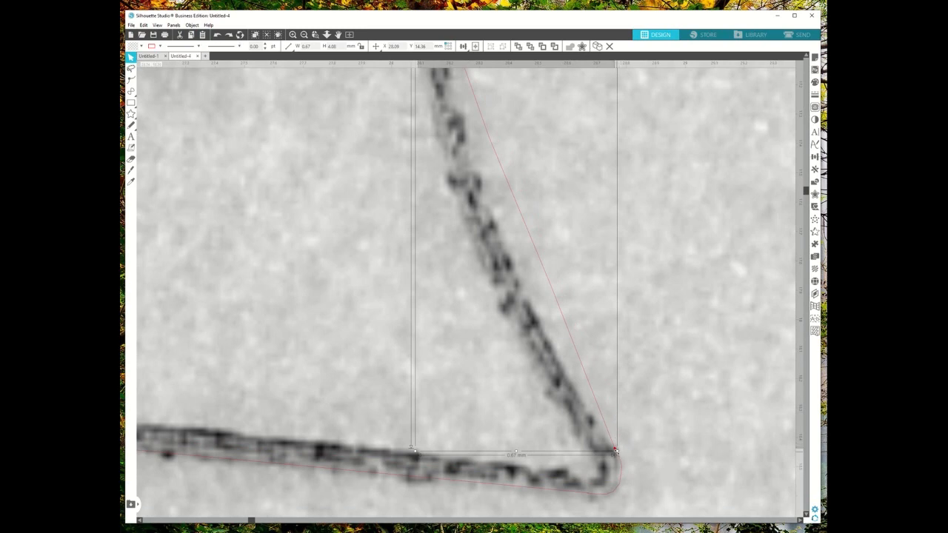
- Bend the lower half of the concave edge curve inward so it follows the printed line to the lower corner
{"action": "left_click_drag", "start_coordinate": [614, 448], "coordinate": [539, 223]}
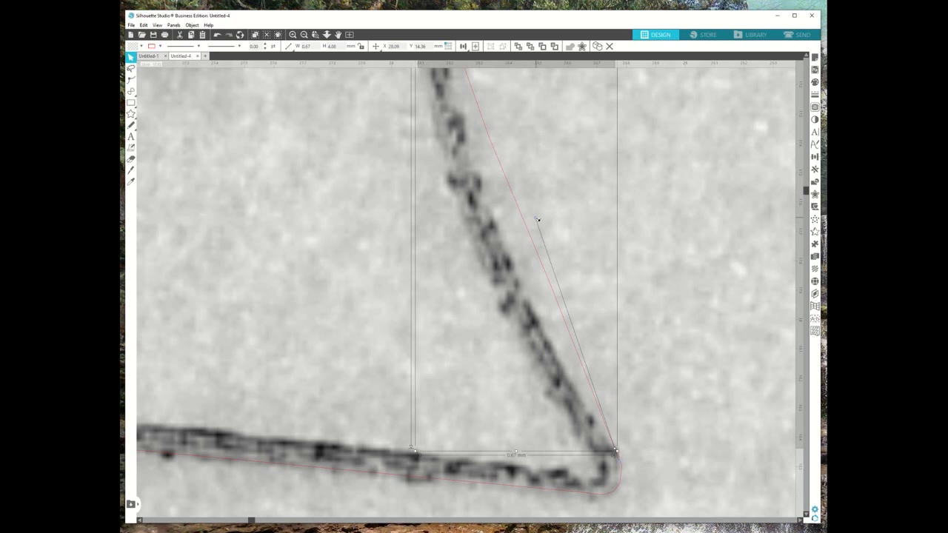
{"action": "mouse_move", "coordinate": [533, 221]}
{"action": "left_mouse_down"}
{"action": "mouse_move", "coordinate": [521, 316]}
{"action": "mouse_move", "coordinate": [505, 280]}
{"action": "left_mouse_up"}
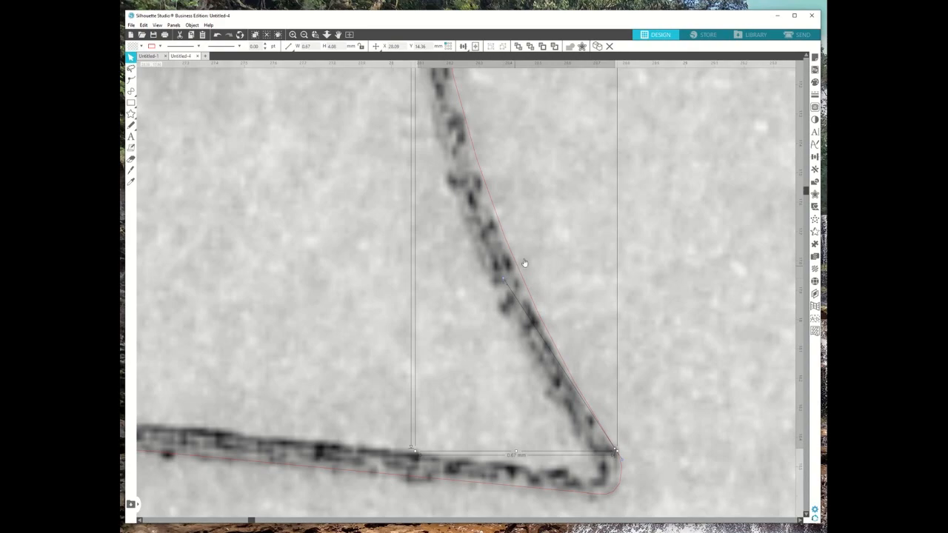
{"action": "scroll", "coordinate": [647, 210], "scroll_direction": "down", "scroll_amount": 1}
{"action": "scroll", "coordinate": [647, 210], "scroll_direction": "down", "scroll_amount": 1}
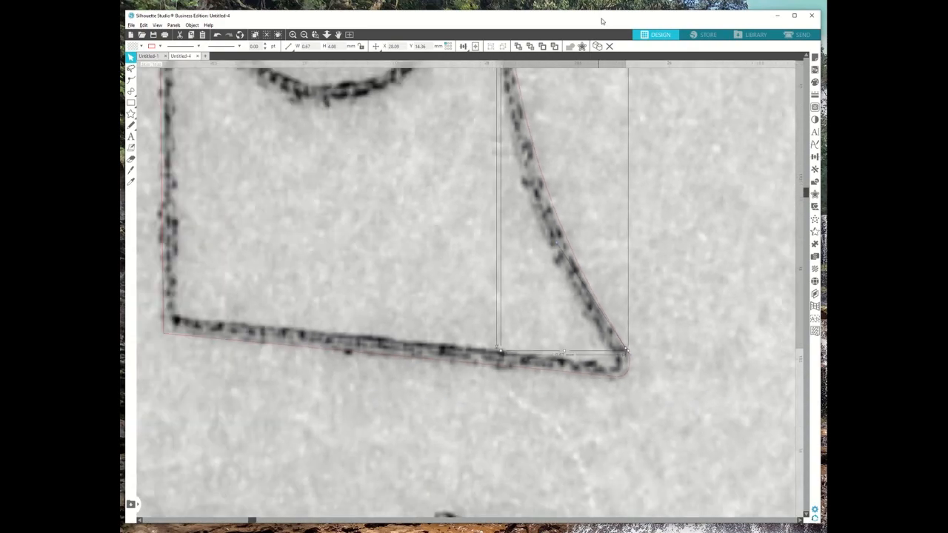
{"action": "scroll", "coordinate": [768, 242], "scroll_direction": "down", "scroll_amount": 1}
- Adjust the curvature handle of the concave edge curve's middle point to match the printed edge of mask "a"
{"action": "mouse_move", "coordinate": [806, 197]}
{"action": "left_mouse_down"}
{"action": "mouse_move", "coordinate": [806, 172]}
{"action": "mouse_move", "coordinate": [806, 185]}
{"action": "left_mouse_up"}
{"action": "scroll", "coordinate": [548, 317], "scroll_direction": "up", "scroll_amount": 3}
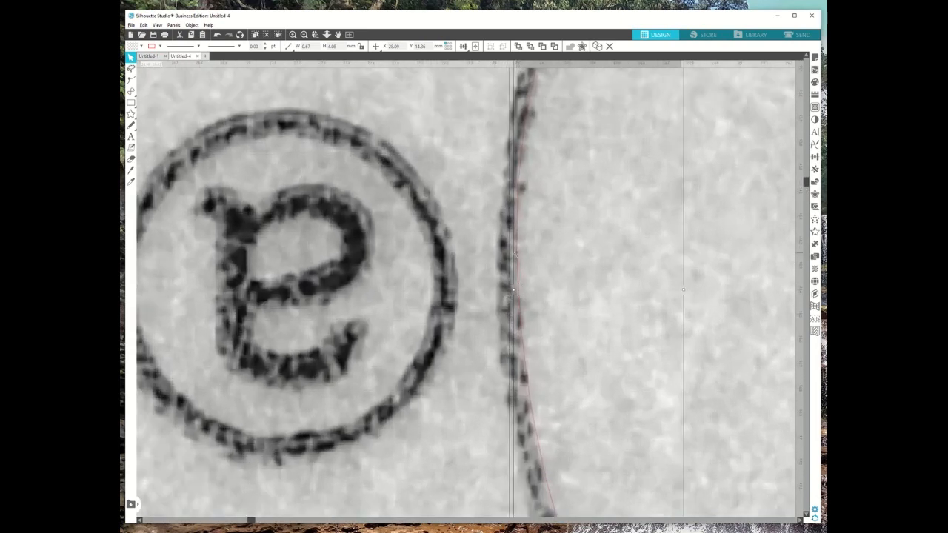
{"action": "key", "text": "alt"}
{"action": "left_click_drag", "start_coordinate": [517, 258], "coordinate": [523, 286]}
{"action": "left_click", "coordinate": [521, 282]}
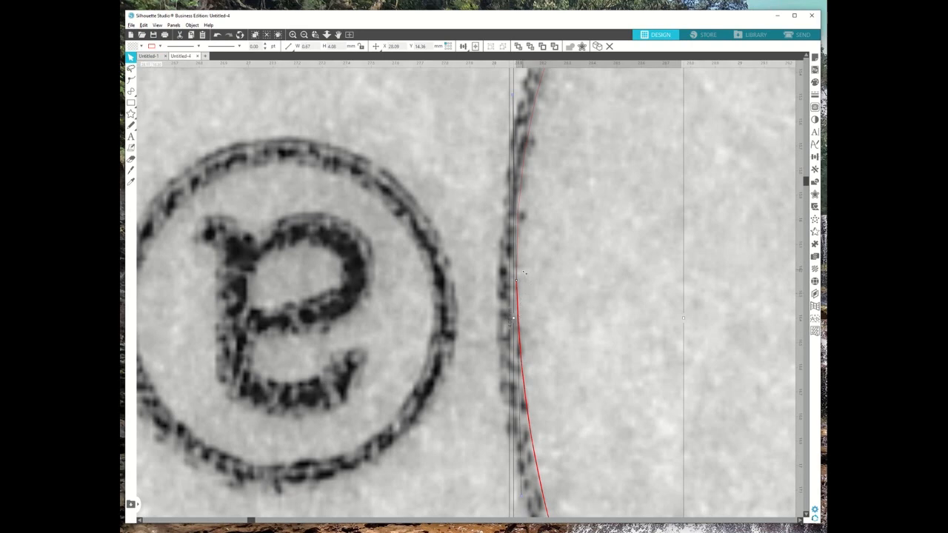
{"action": "left_click_drag", "start_coordinate": [513, 94], "coordinate": [519, 92]}
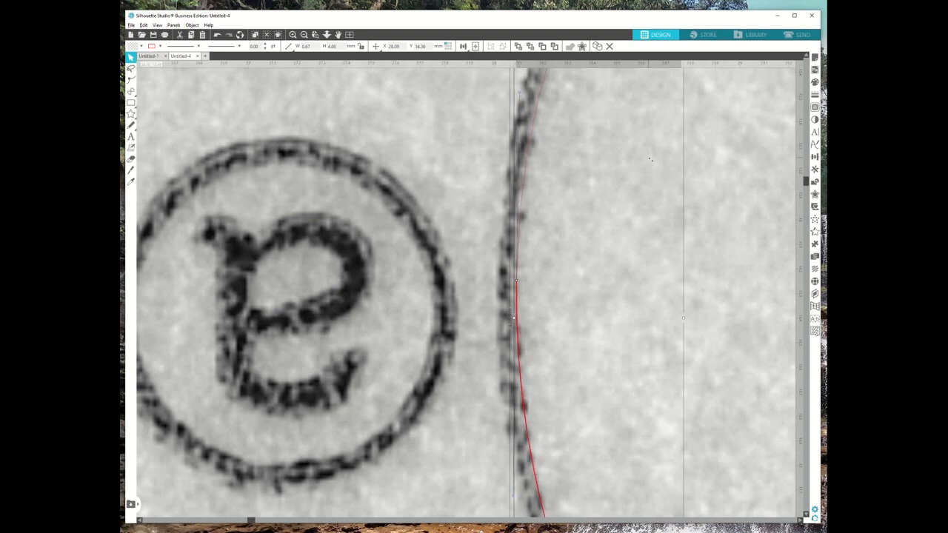
- Examine the complete traced outline of mask "a" against the scanned masking sheet
{"action": "scroll", "coordinate": [653, 157], "scroll_direction": "down", "scroll_amount": 1}
{"action": "scroll", "coordinate": [654, 157], "scroll_direction": "down", "scroll_amount": 3}
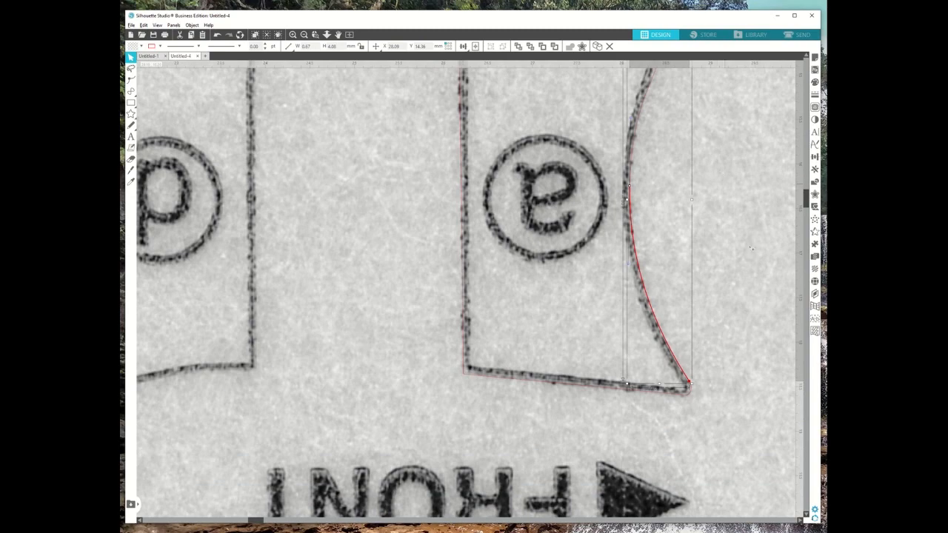
{"action": "mouse_move", "coordinate": [805, 202]}
{"action": "left_mouse_down"}
{"action": "mouse_move", "coordinate": [806, 171]}
{"action": "mouse_move", "coordinate": [804, 197]}
{"action": "left_mouse_up"}
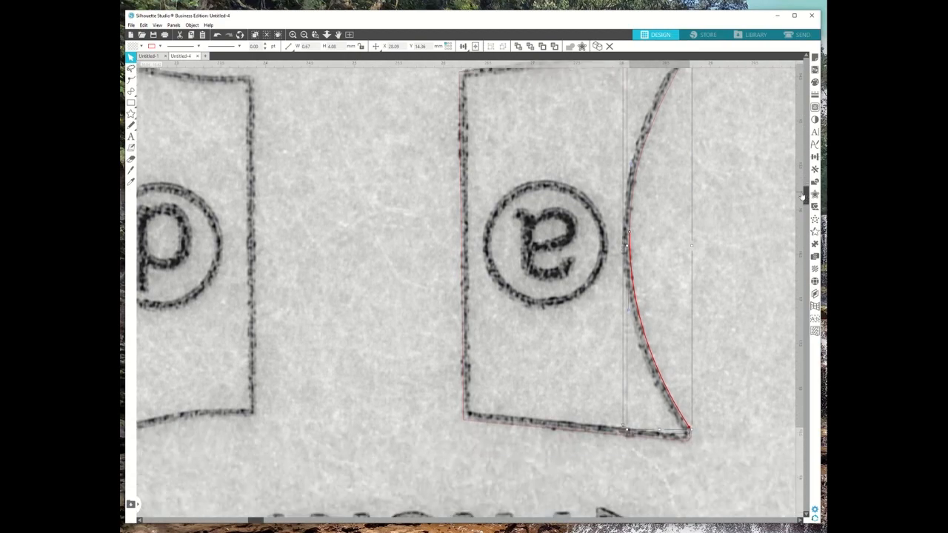
{"action": "scroll", "coordinate": [771, 198], "scroll_direction": "down", "scroll_amount": 5}
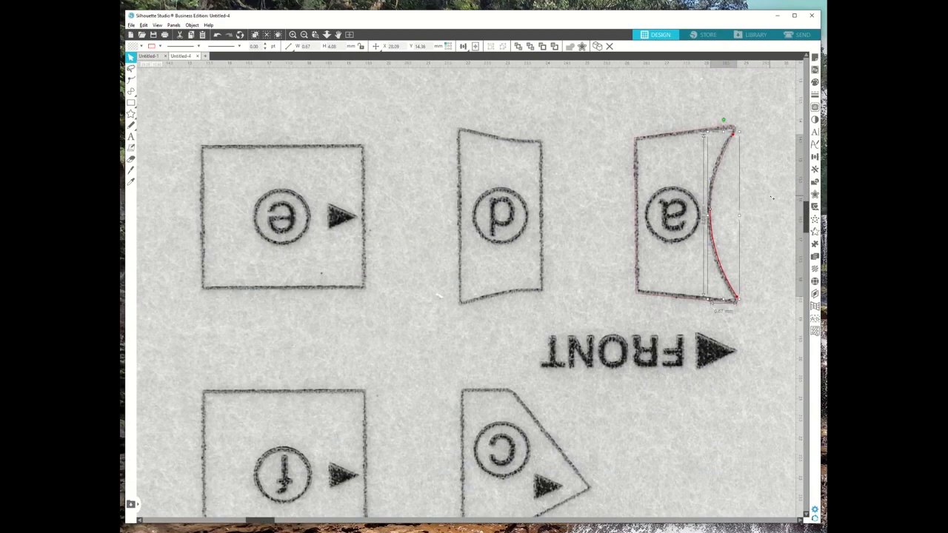
{"action": "scroll", "coordinate": [519, 317], "scroll_direction": "down", "scroll_amount": 2}
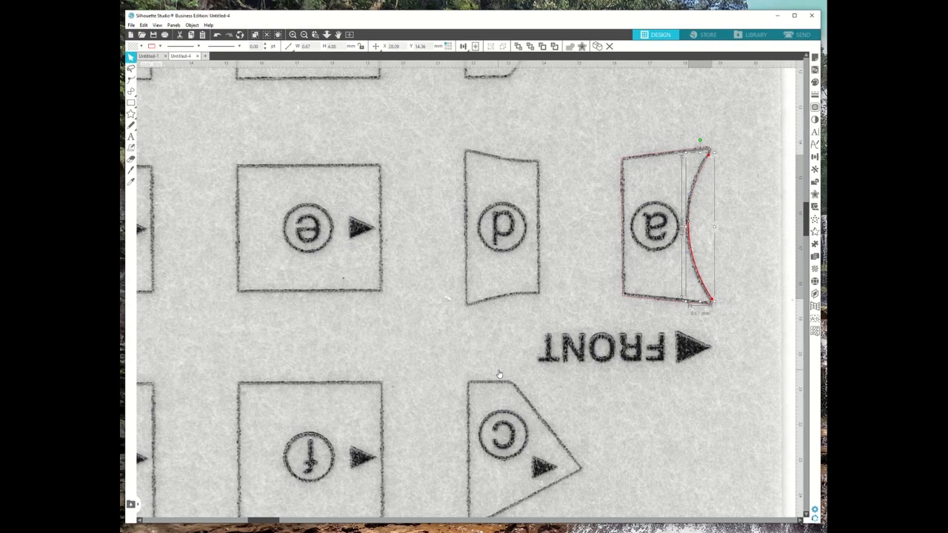
{"action": "scroll", "coordinate": [353, 320], "scroll_direction": "down", "scroll_amount": 3}
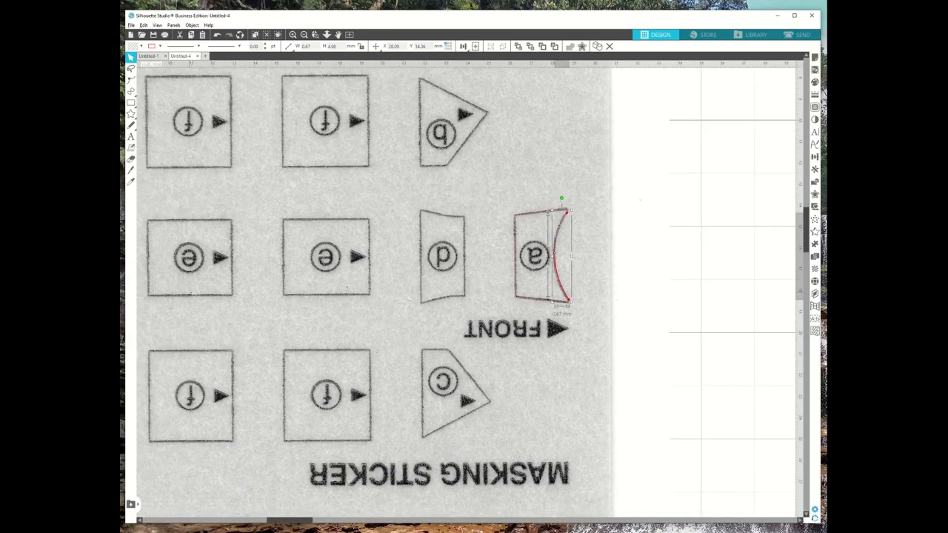
{"action": "scroll", "coordinate": [192, 293], "scroll_direction": "down", "scroll_amount": 3}
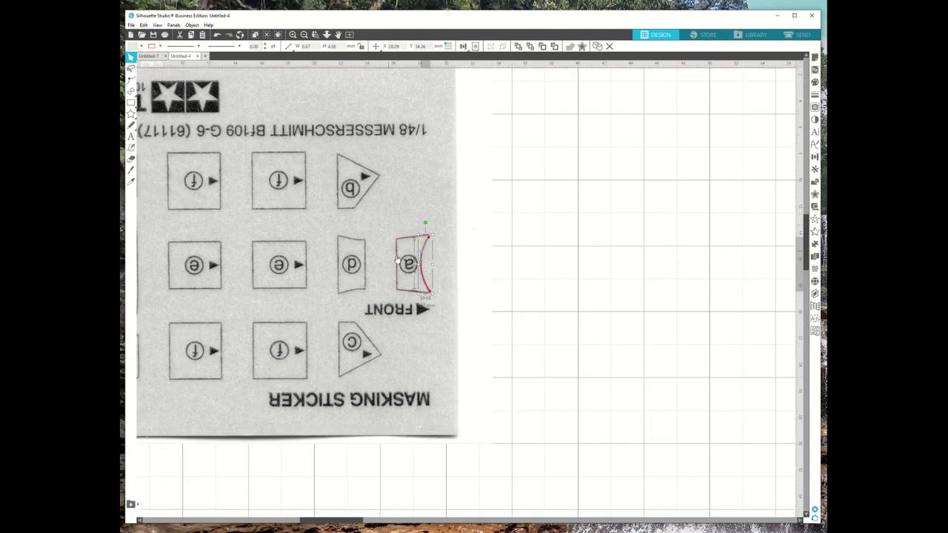
- Inspect the traced outlines around masks "g", "e" and "f" in the Untitled-1 drawing
{"action": "scroll", "coordinate": [397, 259], "scroll_direction": "up", "scroll_amount": 4}
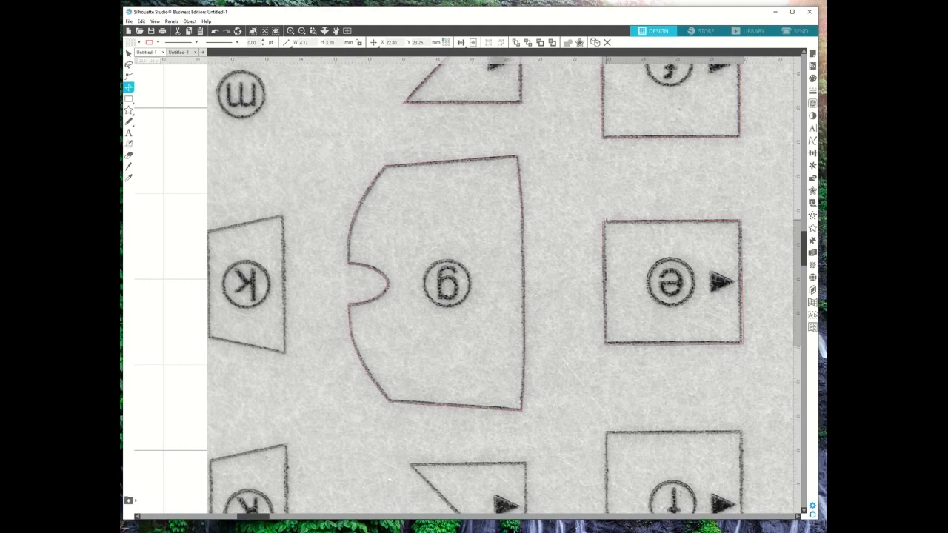
{"action": "scroll", "coordinate": [260, 271], "scroll_direction": "down", "scroll_amount": 4}
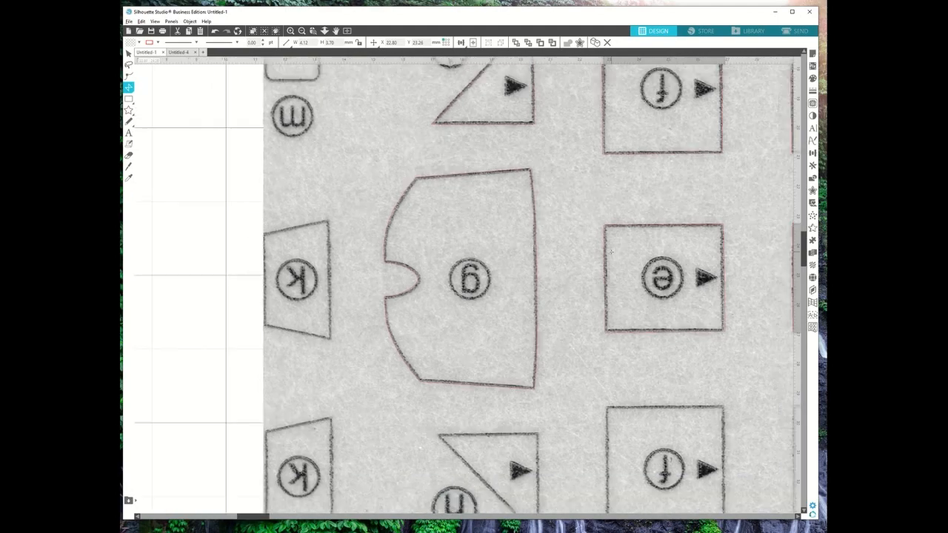
{"action": "key", "text": "alt"}
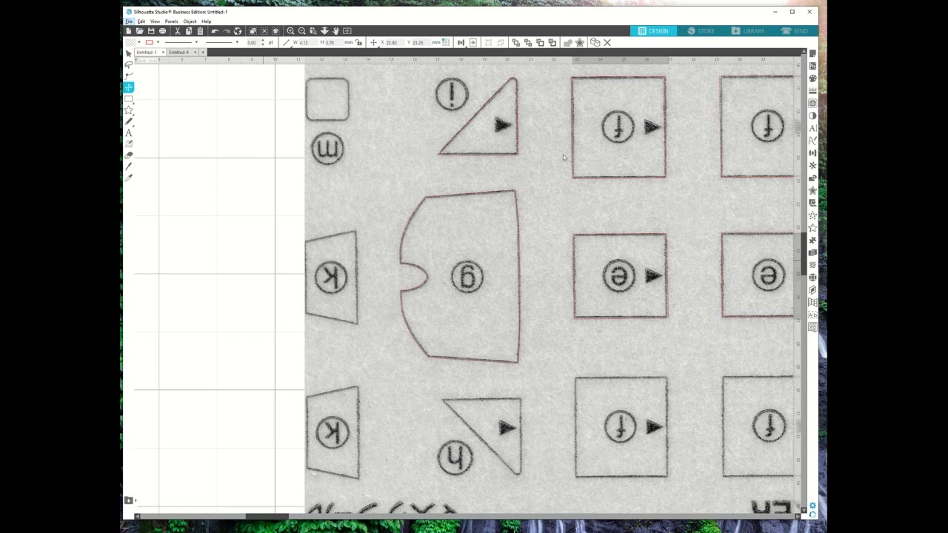
{"action": "key", "text": "alt"}
- Open the traced "f" square nearest mask "b" in the upper row for point editing
{"action": "left_click", "coordinate": [128, 54]}
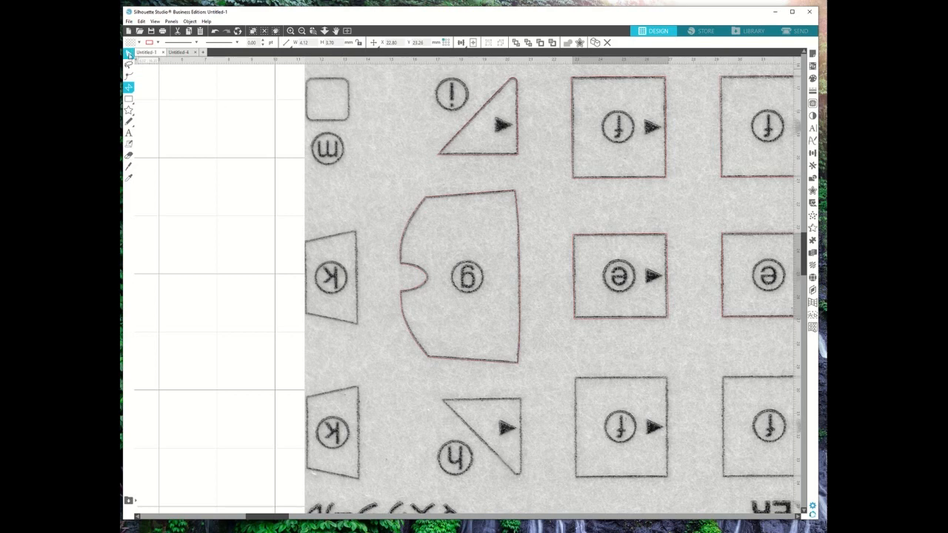
{"action": "left_click", "coordinate": [730, 80]}
{"action": "left_click", "coordinate": [726, 81]}
{"action": "left_click", "coordinate": [726, 80]}
{"action": "double_click", "coordinate": [727, 79]}
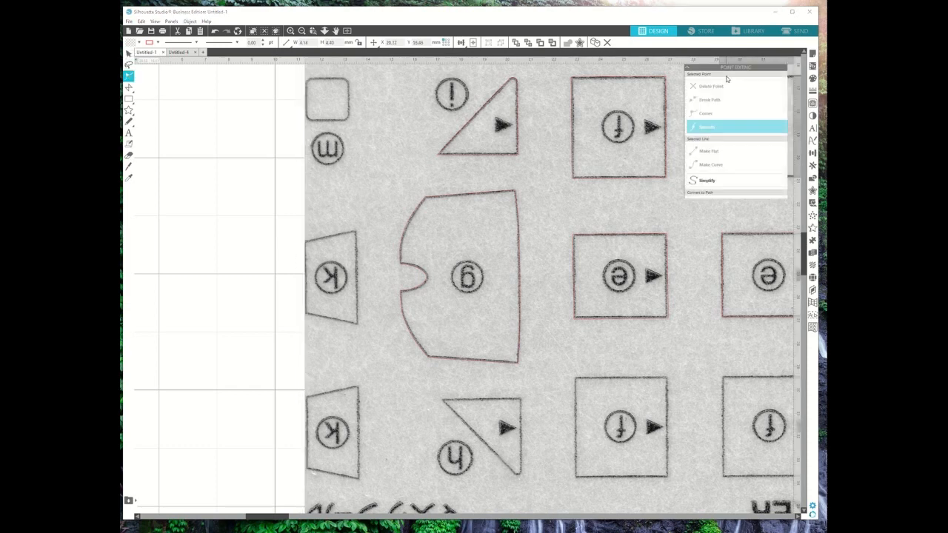
{"action": "left_click", "coordinate": [789, 69]}
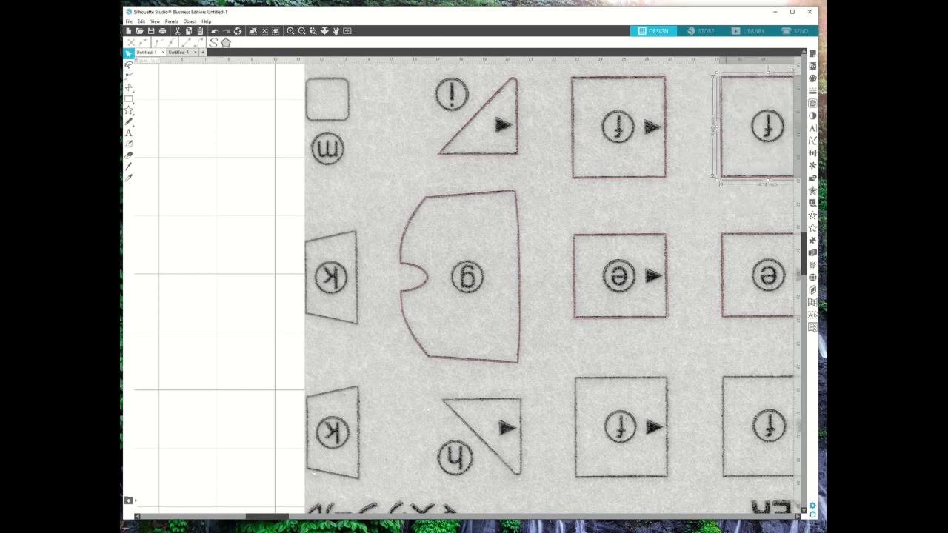
{"action": "left_click", "coordinate": [129, 77]}
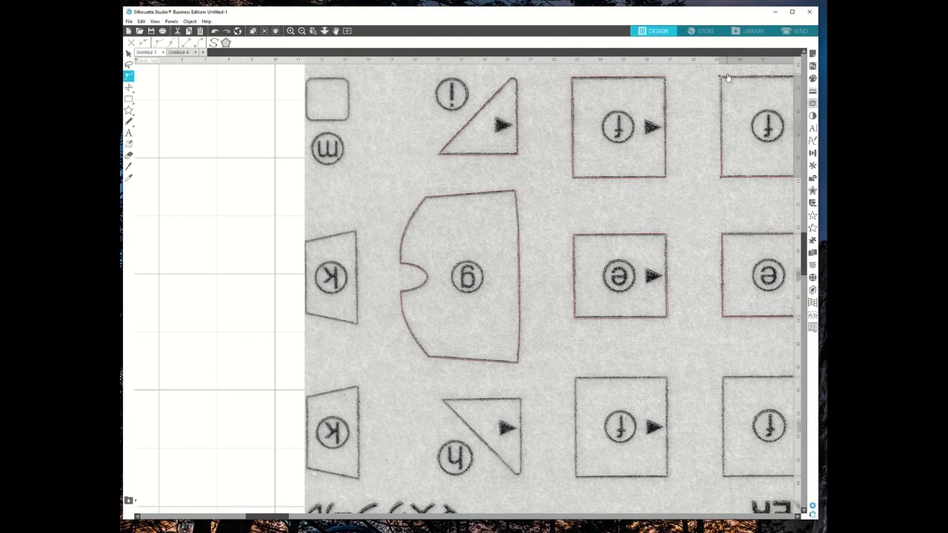
- Select the upper-left corner point of the "f" square for fine positioning on the printed corner
{"action": "scroll", "coordinate": [726, 81], "scroll_direction": "up", "scroll_amount": 5}
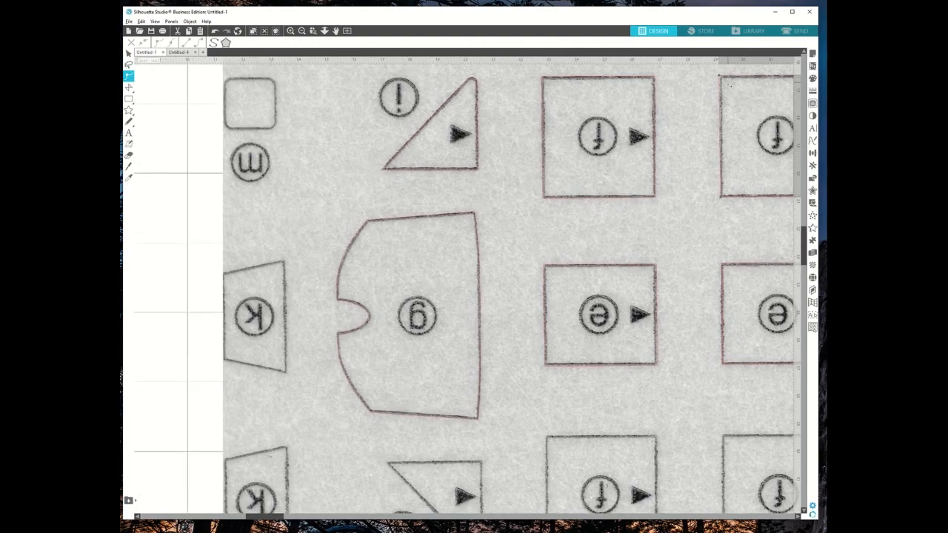
{"action": "scroll", "coordinate": [729, 87], "scroll_direction": "down", "scroll_amount": 1}
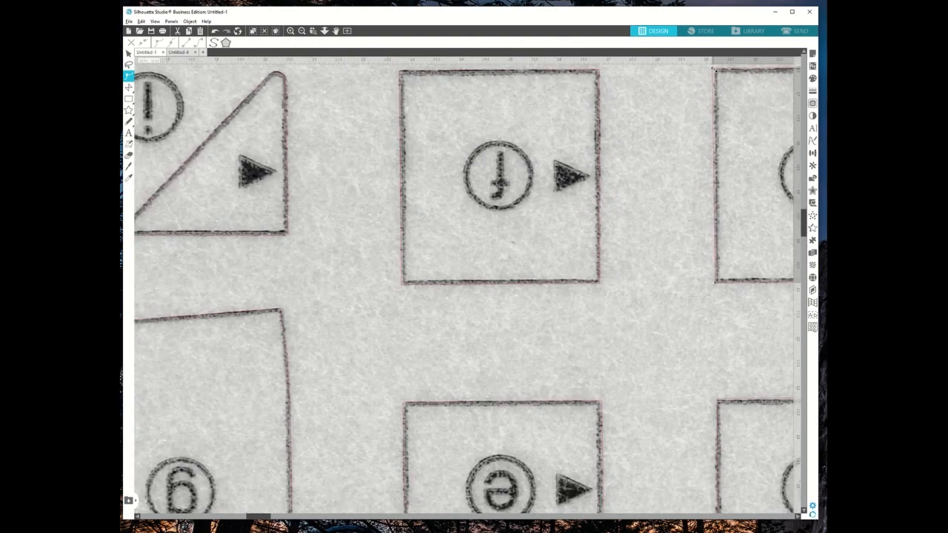
{"action": "left_click", "coordinate": [714, 72]}
{"action": "left_click_drag", "start_coordinate": [713, 71], "coordinate": [714, 71]}
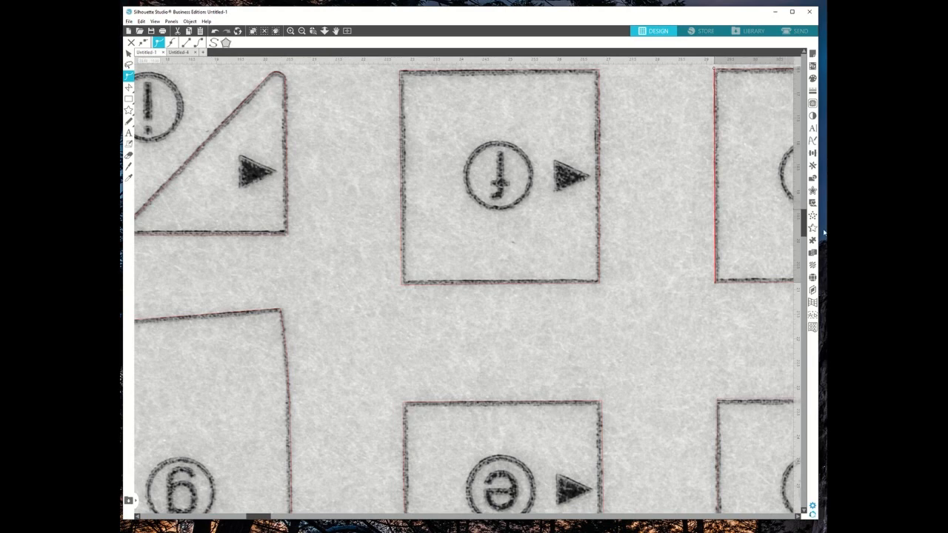
- Move the scanned masking sheet image away from the traced mask outlines
{"action": "scroll", "coordinate": [747, 268], "scroll_direction": "down", "scroll_amount": 5}
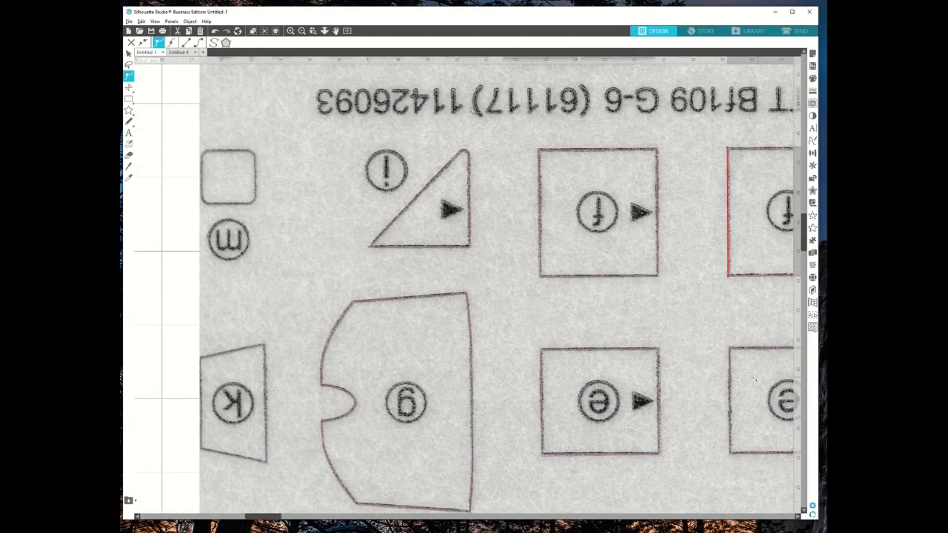
{"action": "scroll", "coordinate": [411, 301], "scroll_direction": "down", "scroll_amount": 2}
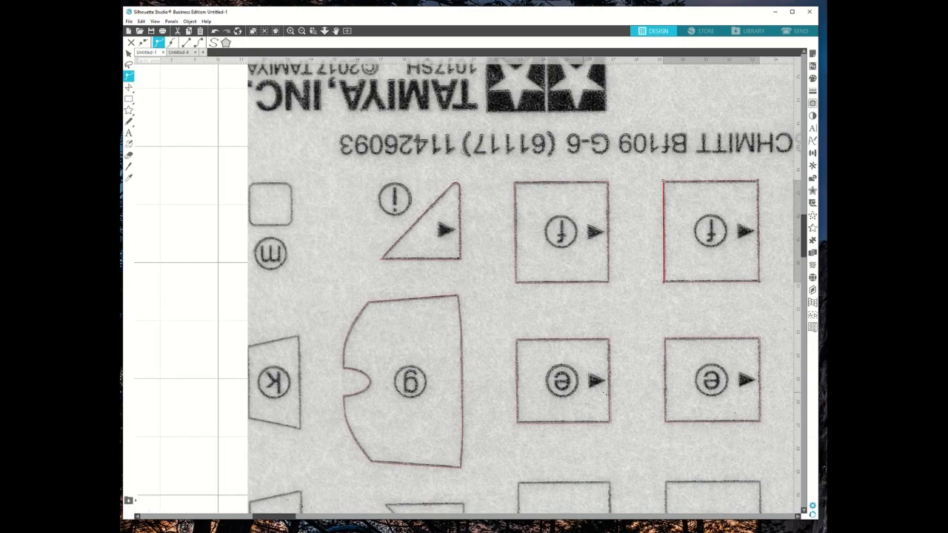
{"action": "scroll", "coordinate": [735, 382], "scroll_direction": "down", "scroll_amount": 3}
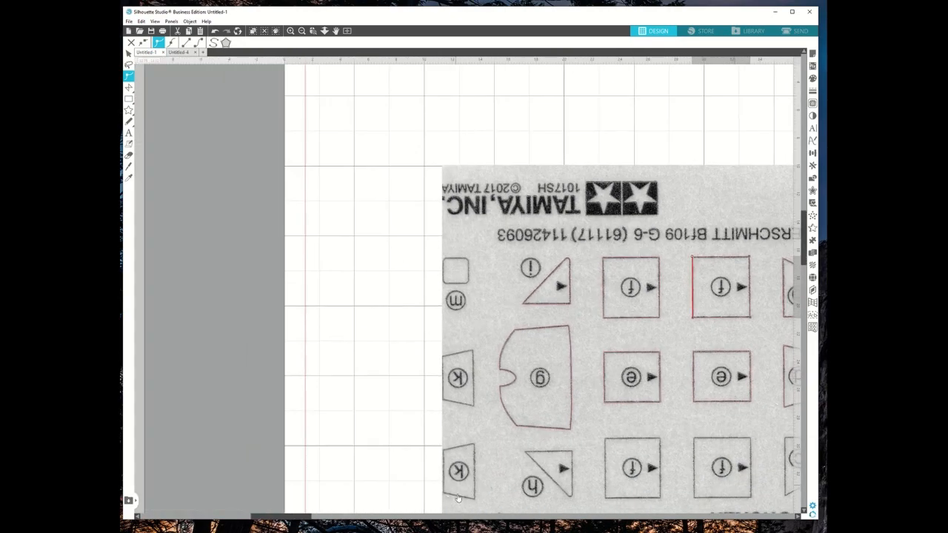
{"action": "left_click_drag", "start_coordinate": [295, 518], "coordinate": [345, 524]}
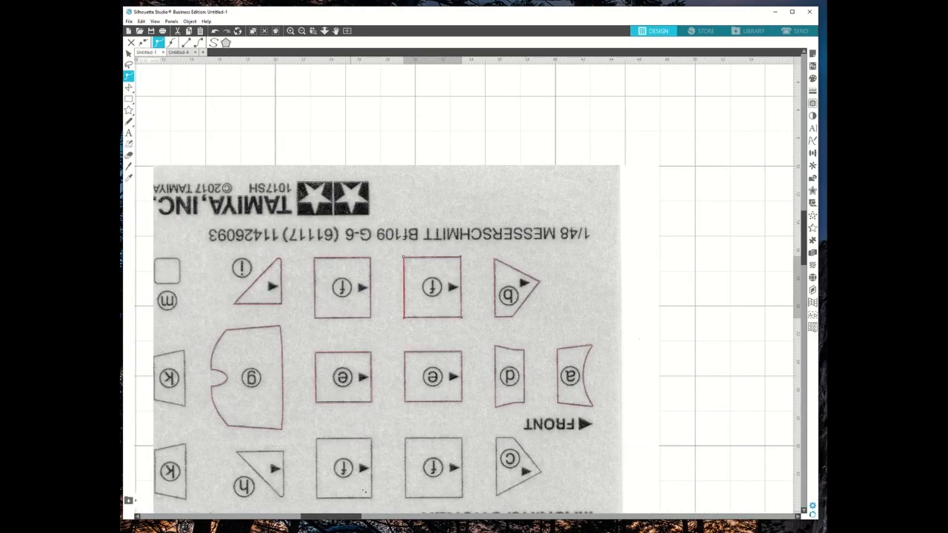
{"action": "scroll", "coordinate": [593, 415], "scroll_direction": "up", "scroll_amount": 3}
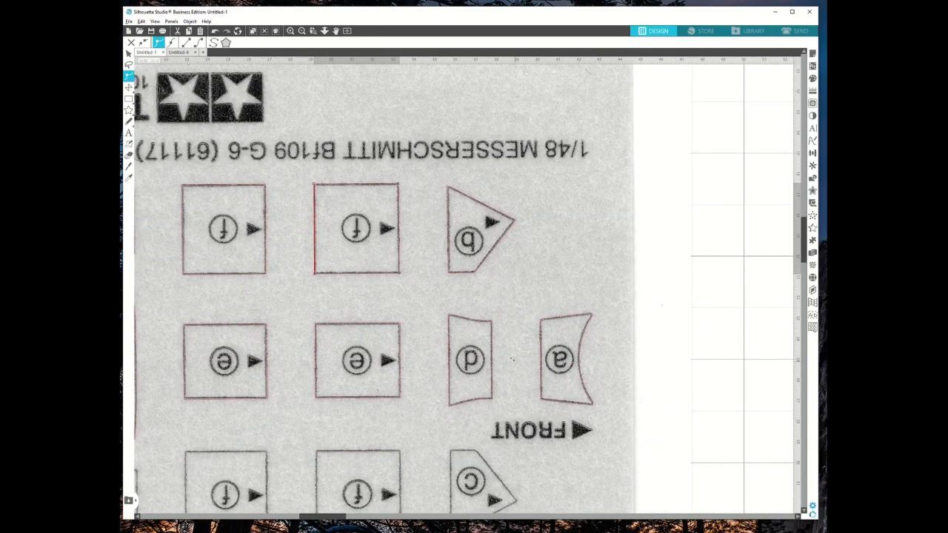
{"action": "scroll", "coordinate": [439, 223], "scroll_direction": "down", "scroll_amount": 4}
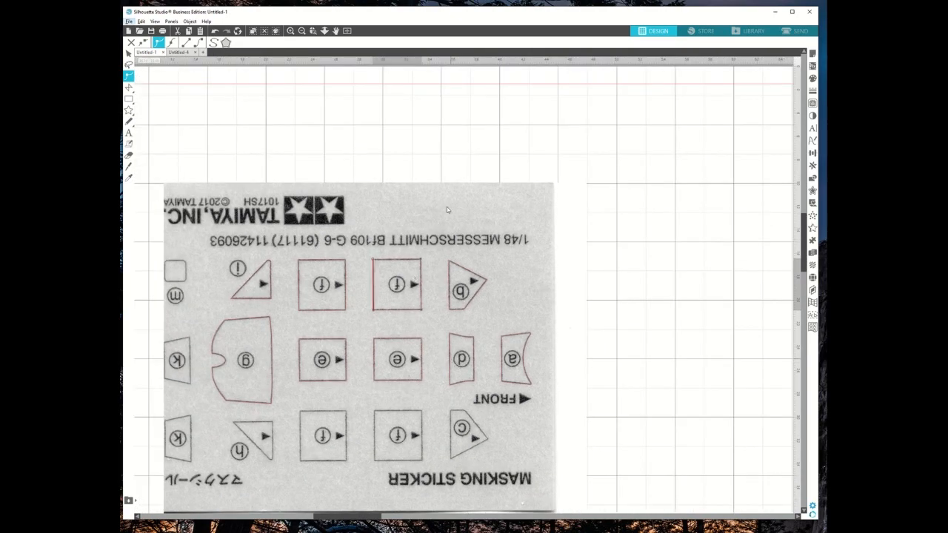
{"action": "left_click_drag", "start_coordinate": [392, 211], "coordinate": [947, 532]}
{"action": "left_click", "coordinate": [573, 492]}
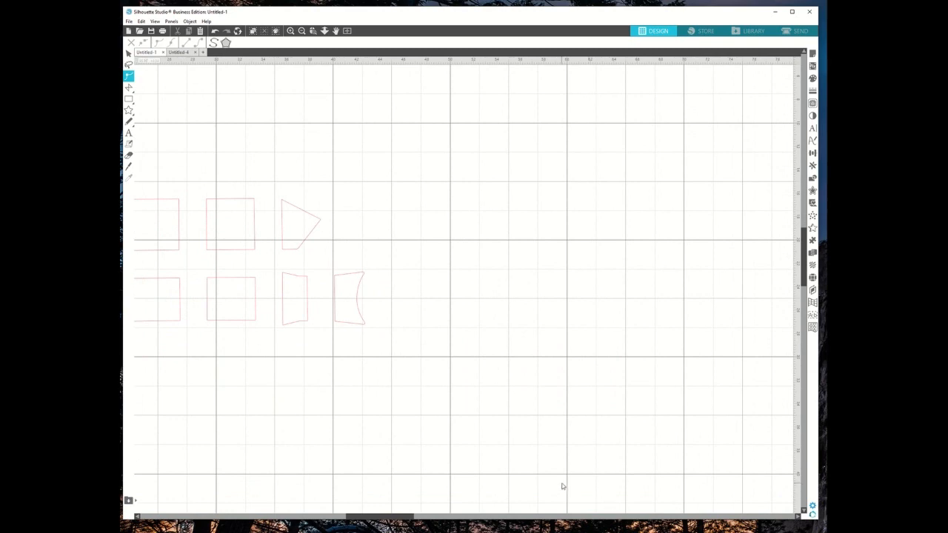
- Add a vertically flipped duplicate of the pointed four-sided outline ending the upper row, placed below the middle row
{"action": "scroll", "coordinate": [296, 455], "scroll_direction": "up", "scroll_amount": 2}
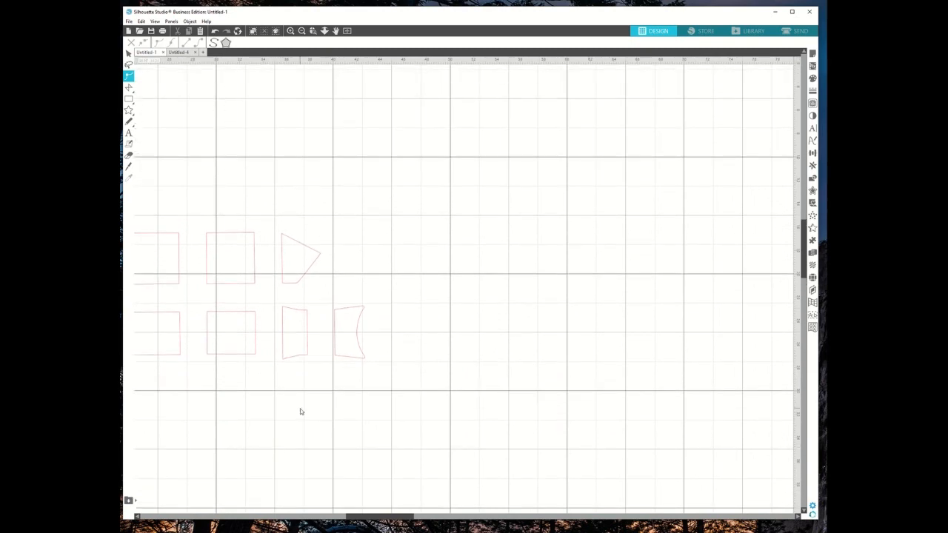
{"action": "left_click_drag", "start_coordinate": [391, 519], "coordinate": [361, 527]}
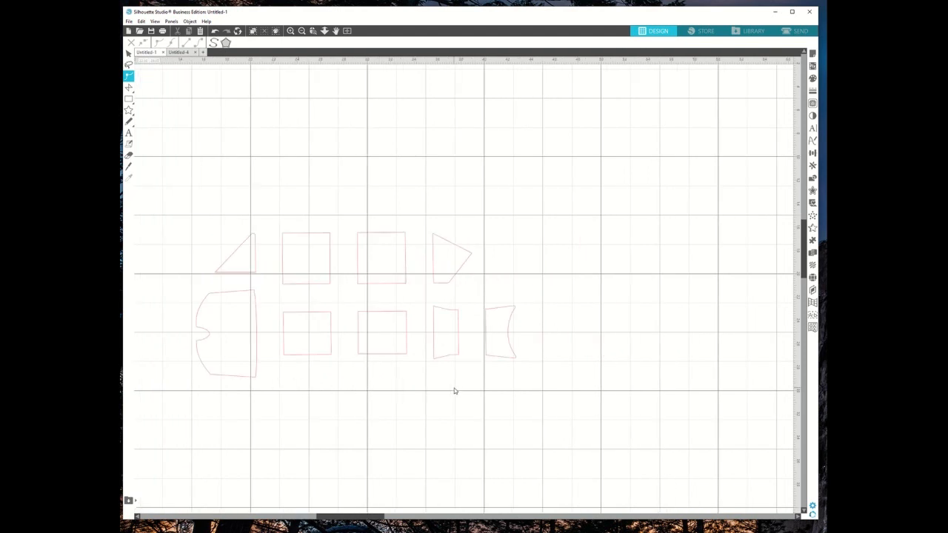
{"action": "key", "text": "v"}
{"action": "left_click", "coordinate": [435, 236]}
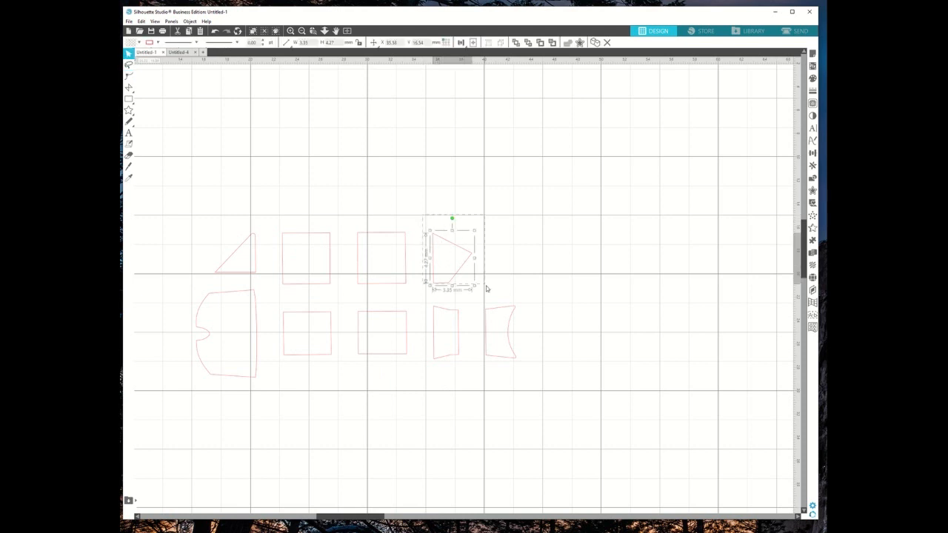
{"action": "right_click", "coordinate": [463, 252]}
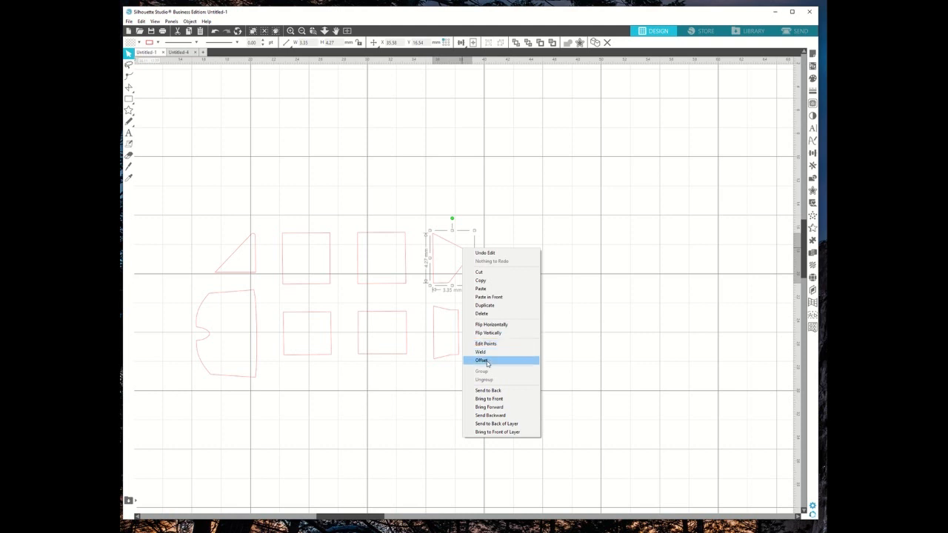
{"action": "left_click", "coordinate": [557, 276]}
{"action": "right_click", "coordinate": [456, 250]}
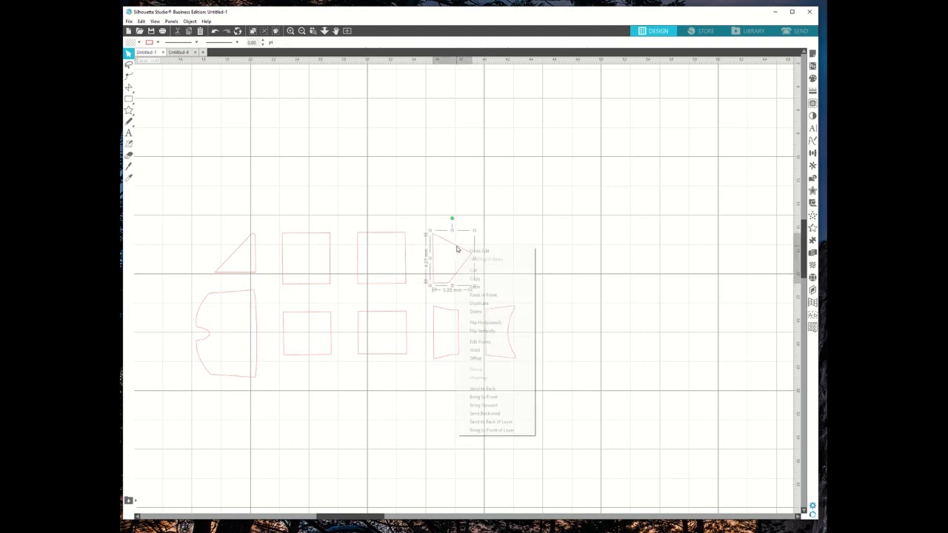
{"action": "left_click", "coordinate": [480, 304]}
{"action": "left_click_drag", "start_coordinate": [465, 252], "coordinate": [457, 402]}
{"action": "right_click", "coordinate": [457, 402]}
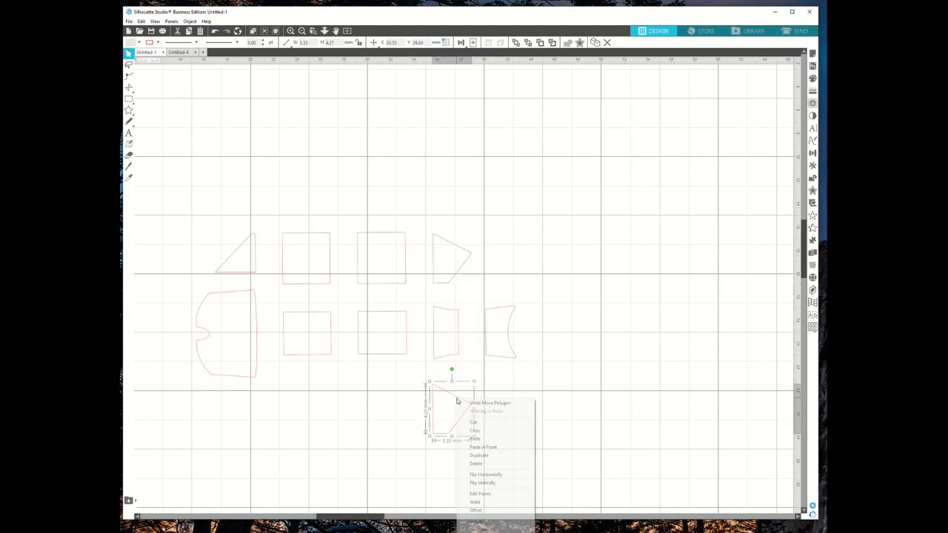
{"action": "left_click", "coordinate": [480, 483]}
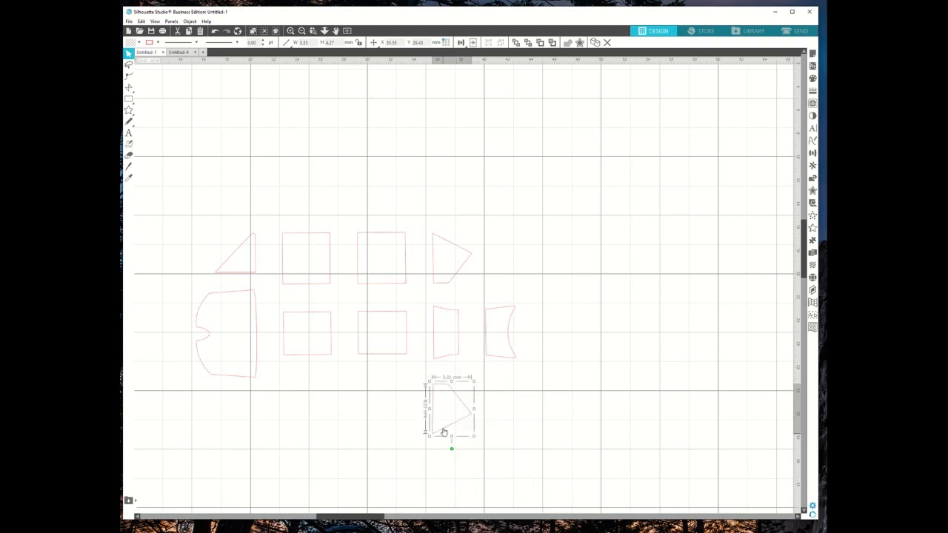
{"action": "left_click_drag", "start_coordinate": [459, 402], "coordinate": [462, 397]}
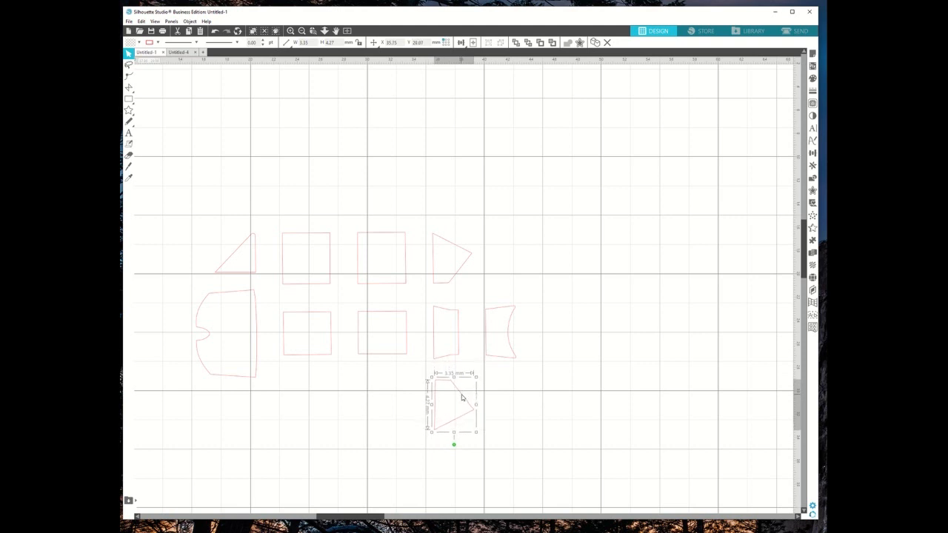
- Duplicate the upper-row square nearest the pointed outline, placing the copy vertically flipped in the lower row beside the flipped pointed outline
{"action": "left_click", "coordinate": [386, 287]}
{"action": "right_click", "coordinate": [385, 286]}
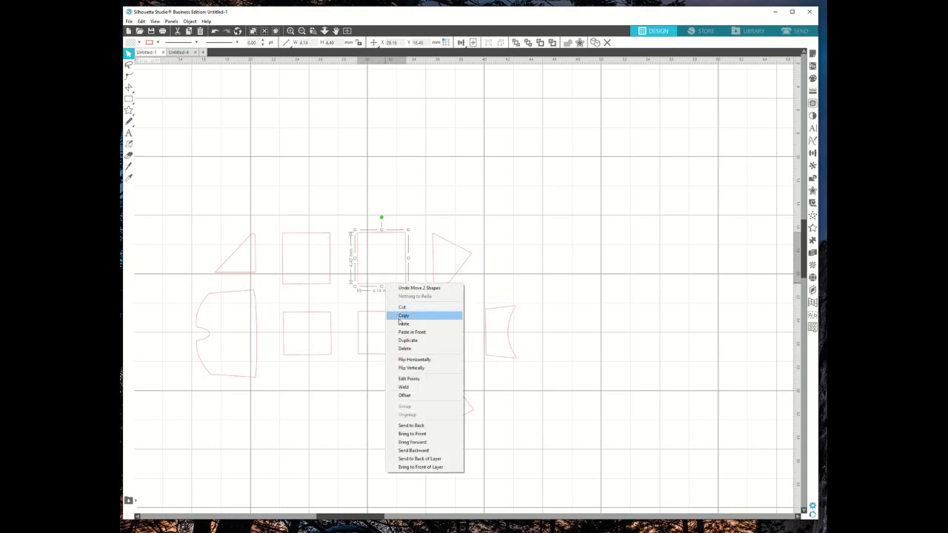
{"action": "left_click", "coordinate": [354, 201]}
{"action": "left_click_drag", "start_coordinate": [343, 200], "coordinate": [420, 296]}
{"action": "right_click", "coordinate": [397, 232]}
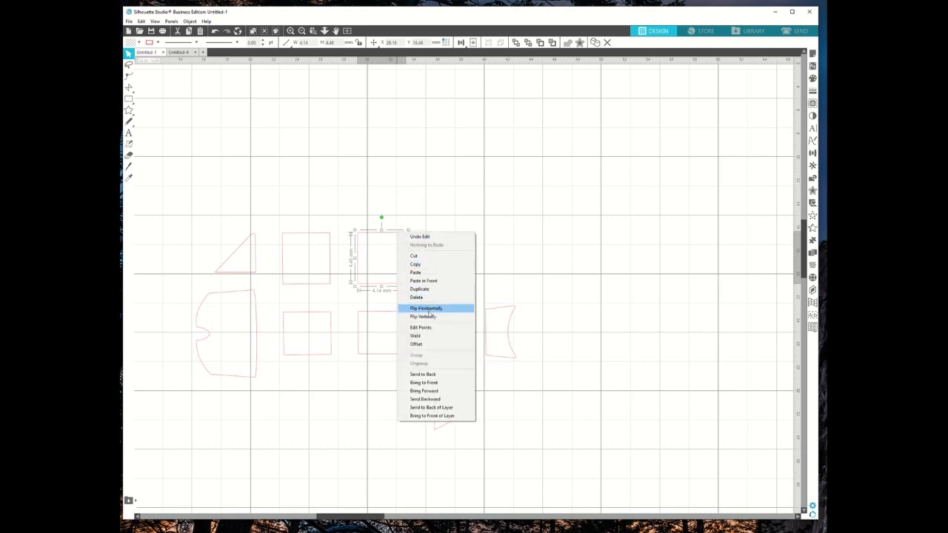
{"action": "left_click", "coordinate": [419, 288]}
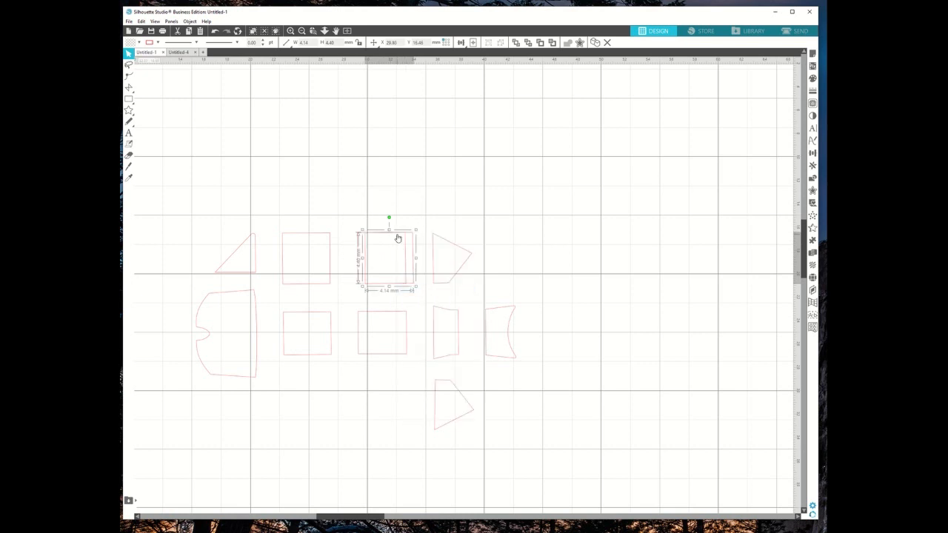
{"action": "left_click_drag", "start_coordinate": [397, 236], "coordinate": [393, 373]}
{"action": "right_click", "coordinate": [393, 374]}
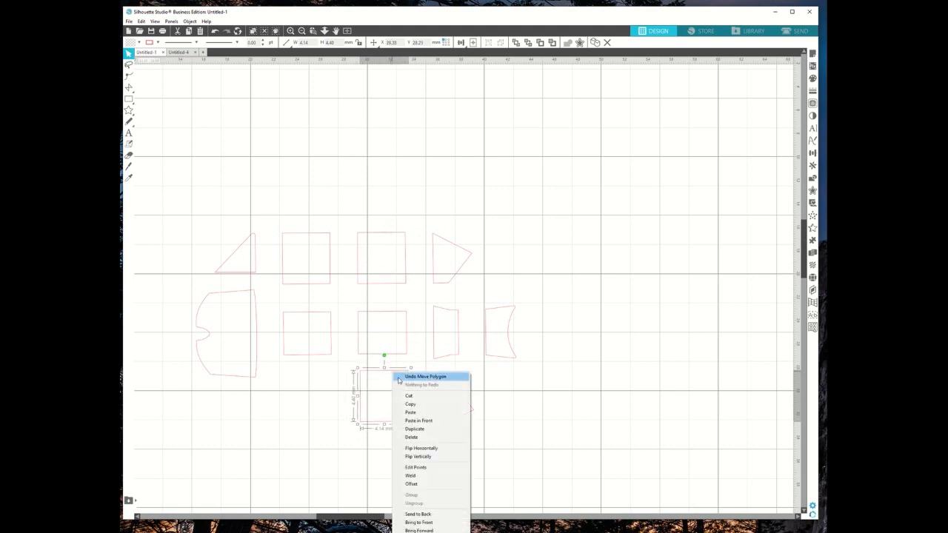
{"action": "left_click", "coordinate": [419, 456]}
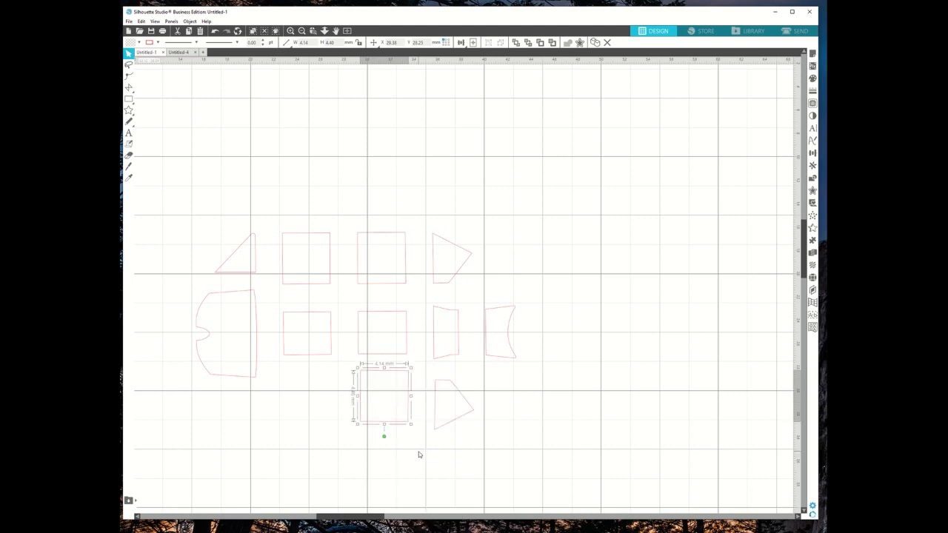
{"action": "left_click_drag", "start_coordinate": [393, 374], "coordinate": [396, 380]}
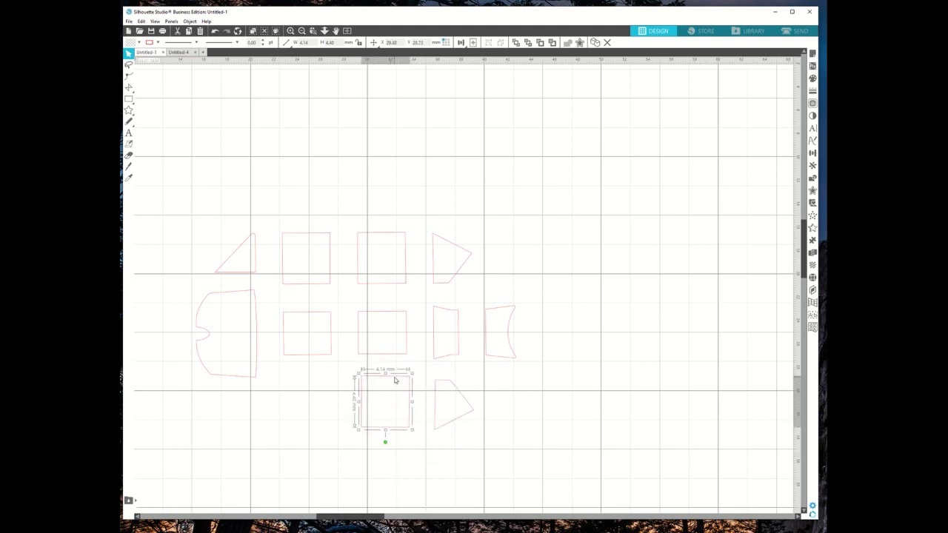
{"action": "left_click", "coordinate": [442, 379]}
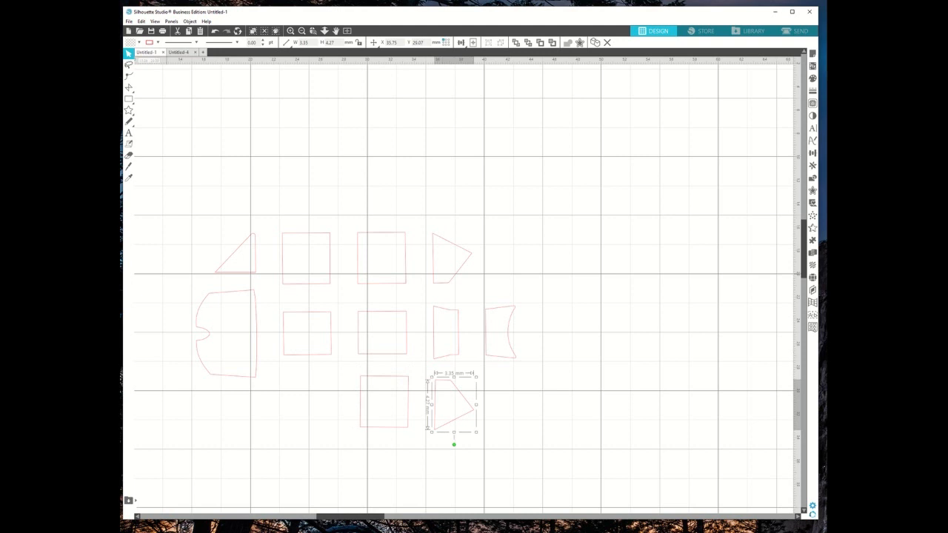
- Duplicate the upper-row square nearest the triangle, placing the copy vertically flipped in the lower row beside the other copied square
{"action": "right_click", "coordinate": [316, 288]}
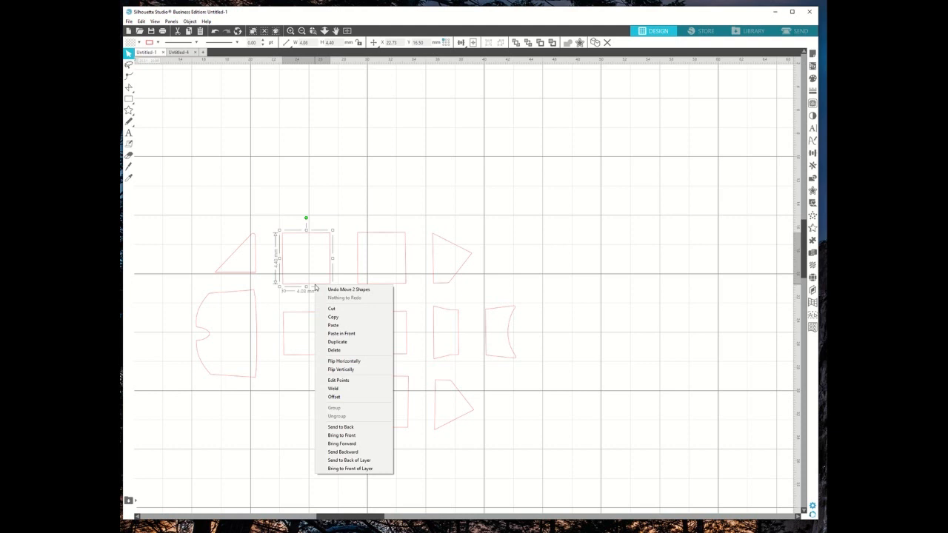
{"action": "left_click", "coordinate": [291, 220]}
{"action": "left_click_drag", "start_coordinate": [334, 302], "coordinate": [332, 296]}
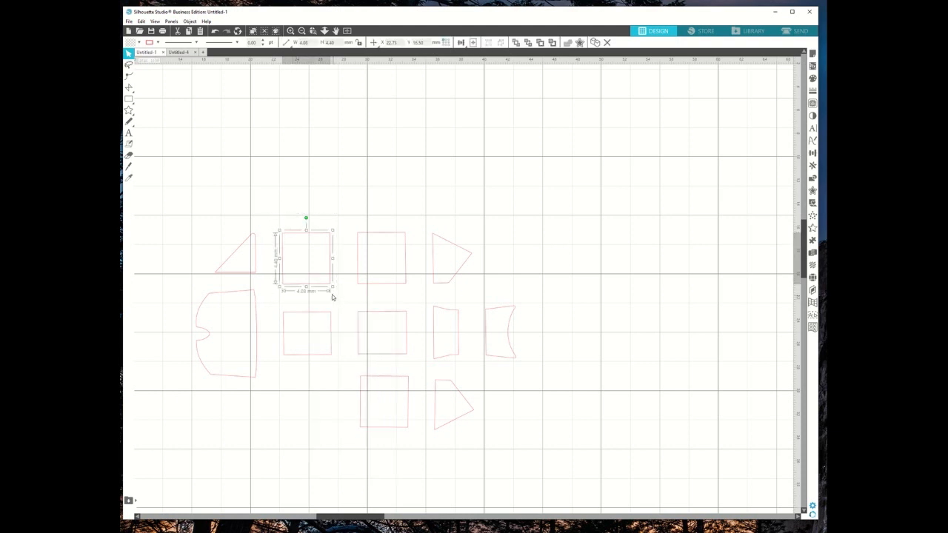
{"action": "right_click", "coordinate": [325, 290]}
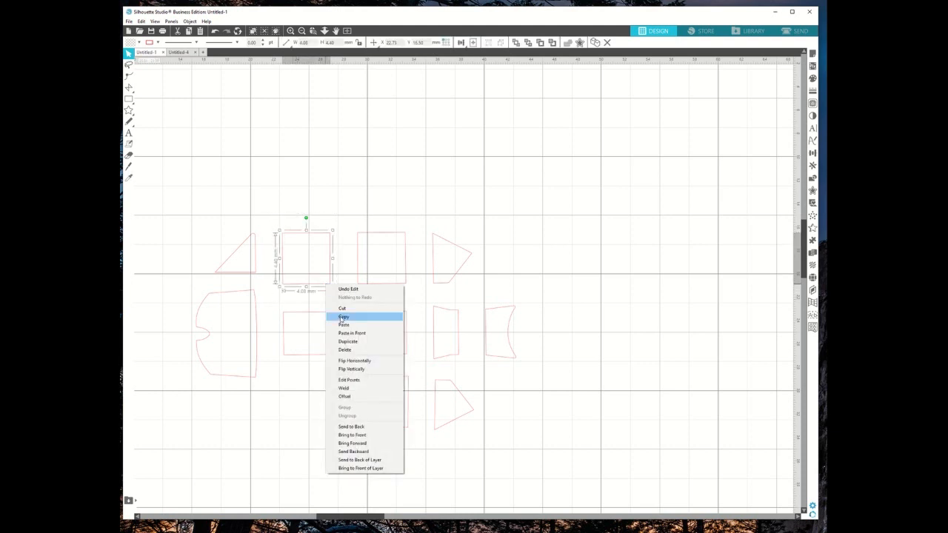
{"action": "left_click", "coordinate": [345, 341]}
{"action": "left_click_drag", "start_coordinate": [331, 292], "coordinate": [329, 425]}
{"action": "right_click", "coordinate": [326, 379]}
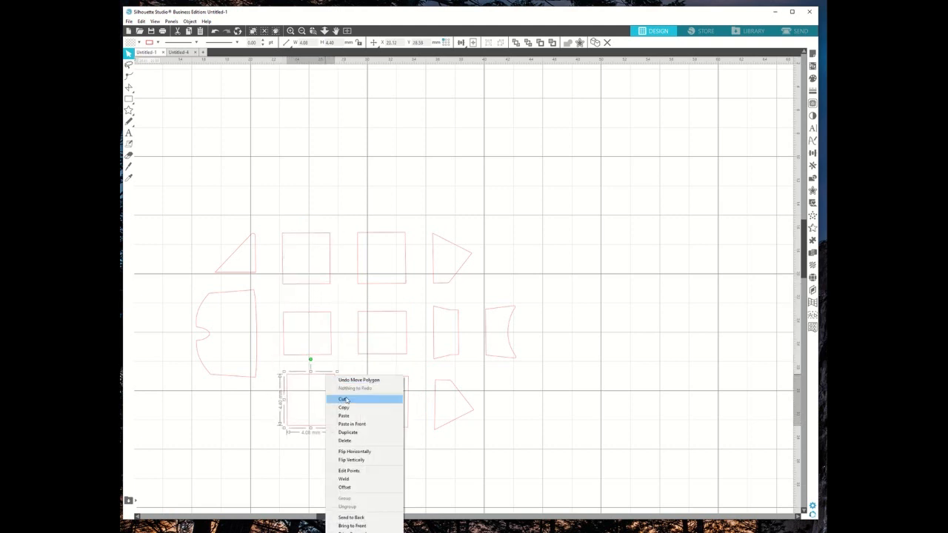
{"action": "left_click", "coordinate": [353, 460]}
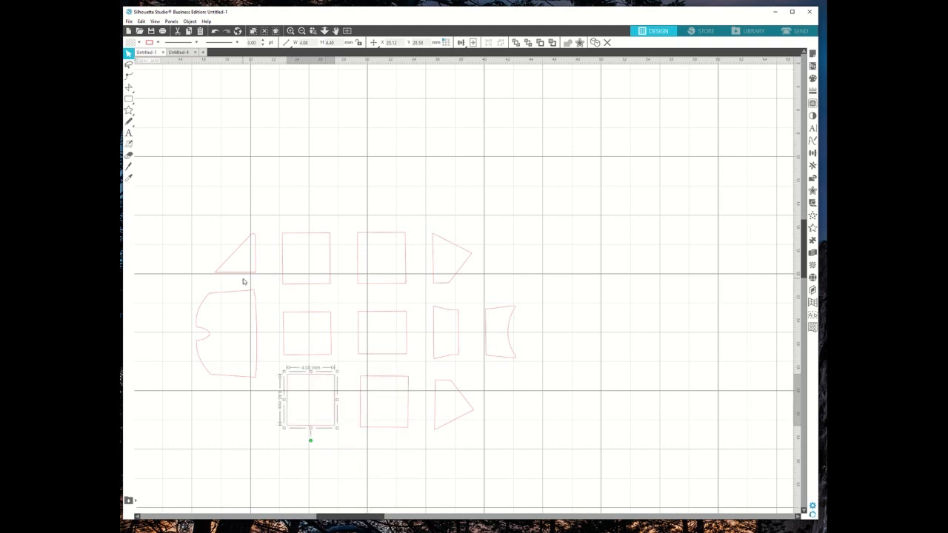
- Combine the pieces of the upper-row triangle outline into one compound path
{"action": "left_click", "coordinate": [237, 253]}
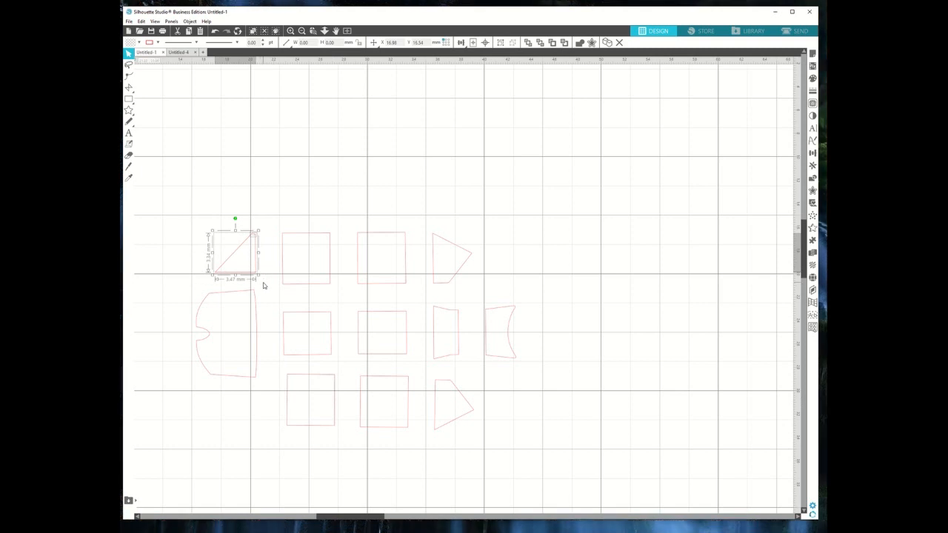
{"action": "right_click", "coordinate": [238, 254]}
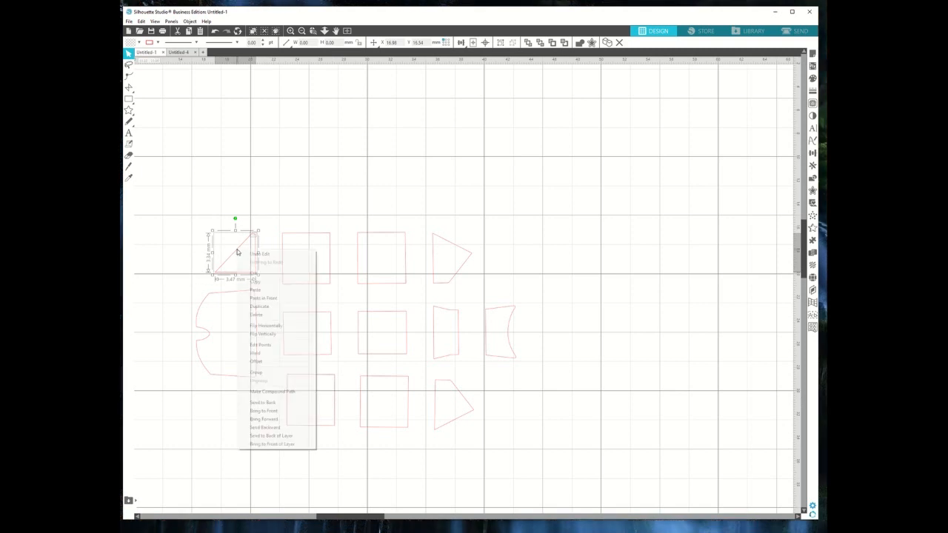
{"action": "left_click", "coordinate": [275, 391]}
{"action": "left_click", "coordinate": [275, 235]}
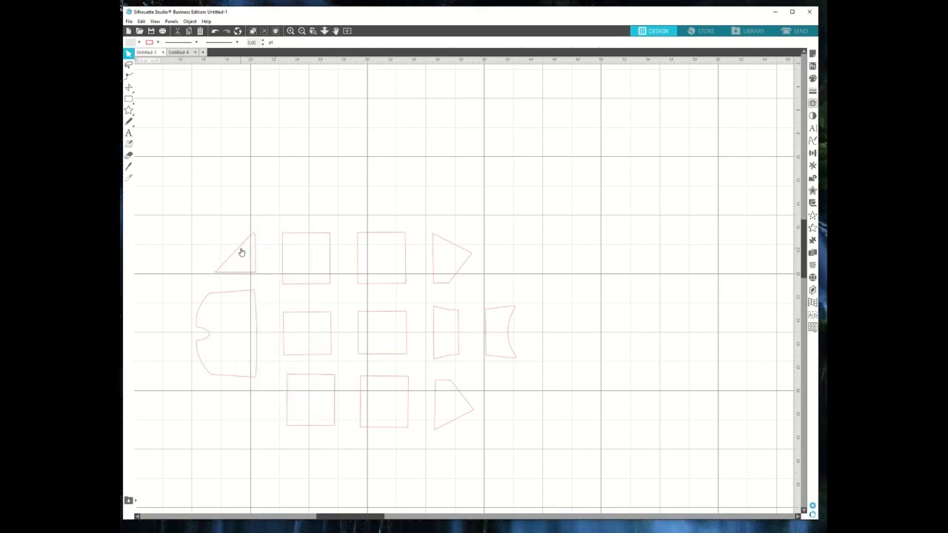
- Add a vertically flipped duplicate of the triangle outline below the large notched outline
{"action": "left_click", "coordinate": [240, 248]}
{"action": "right_click", "coordinate": [241, 247]}
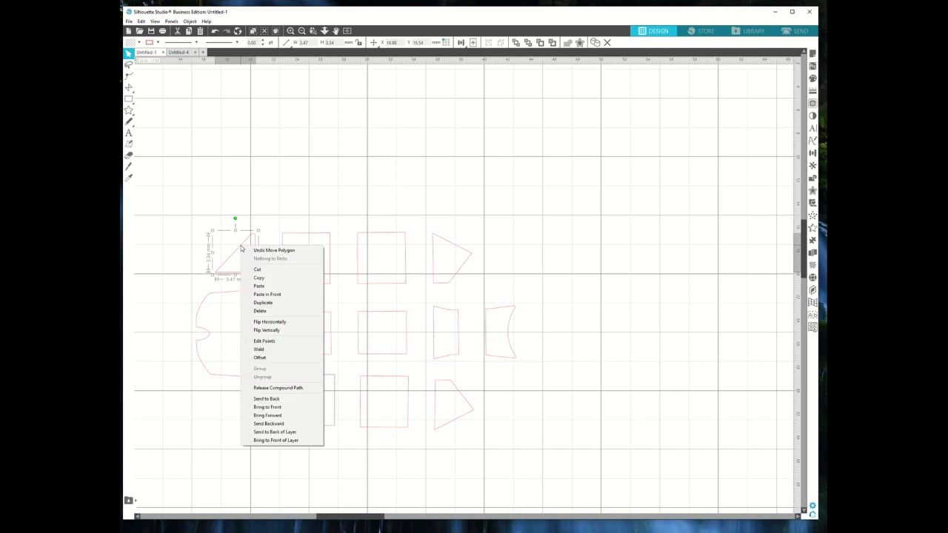
{"action": "left_click", "coordinate": [263, 303]}
{"action": "left_click_drag", "start_coordinate": [247, 249], "coordinate": [234, 408]}
{"action": "right_click", "coordinate": [234, 408]}
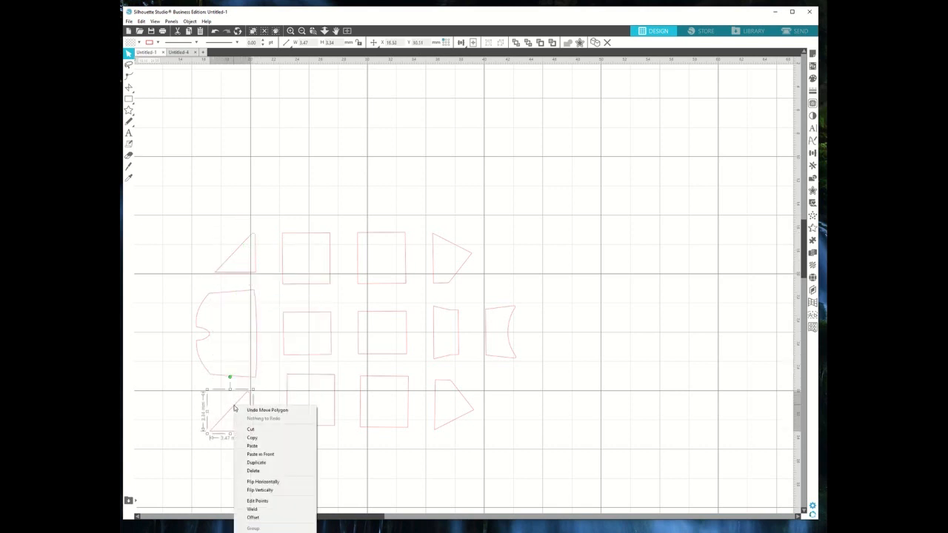
{"action": "left_click", "coordinate": [248, 490]}
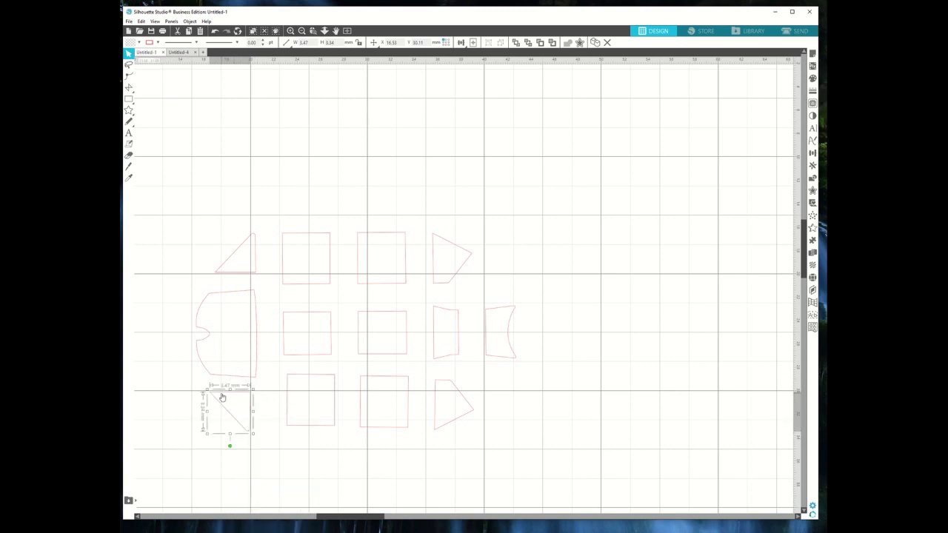
{"action": "left_click_drag", "start_coordinate": [227, 396], "coordinate": [230, 393]}
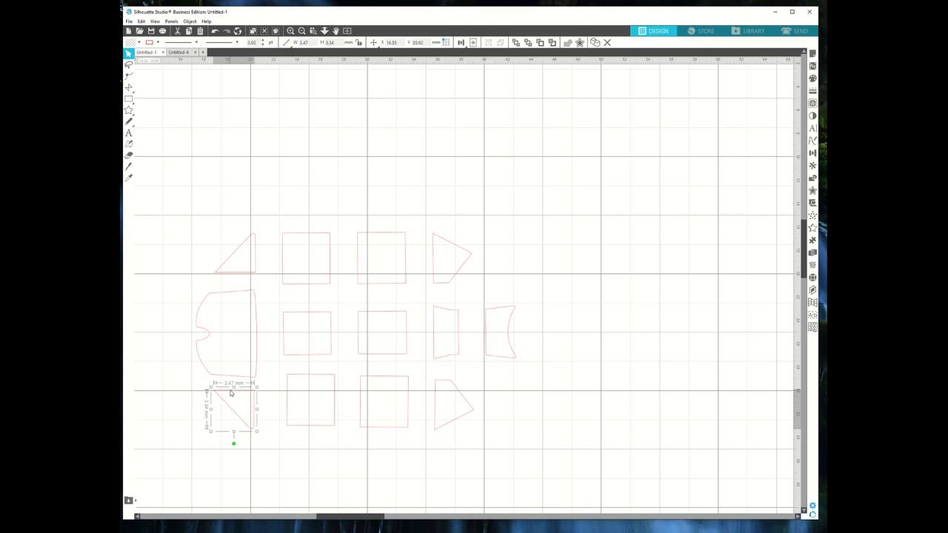
- Make a compound path from all pieces of the large notched outline in the middle row
{"action": "left_click", "coordinate": [182, 303]}
{"action": "left_click_drag", "start_coordinate": [165, 285], "coordinate": [264, 383]}
{"action": "right_click", "coordinate": [257, 351]}
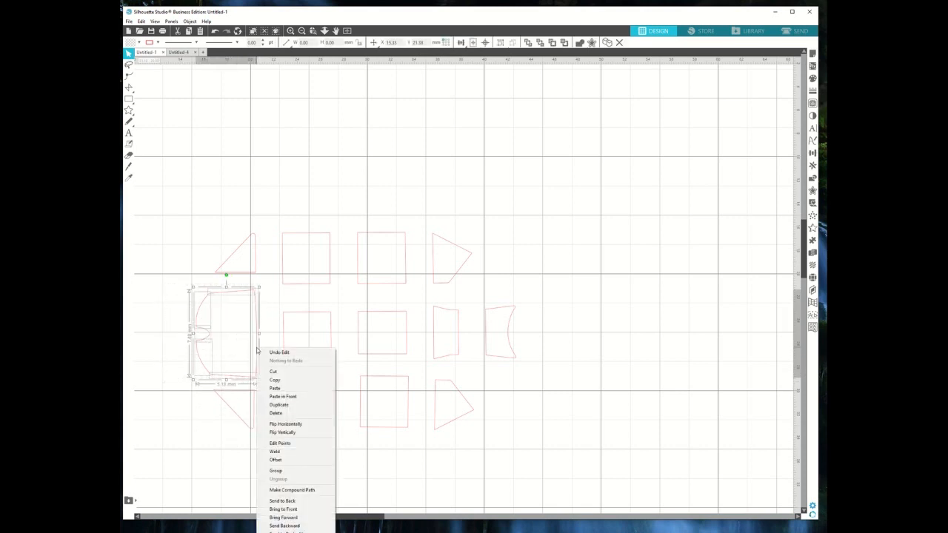
{"action": "left_click", "coordinate": [287, 490]}
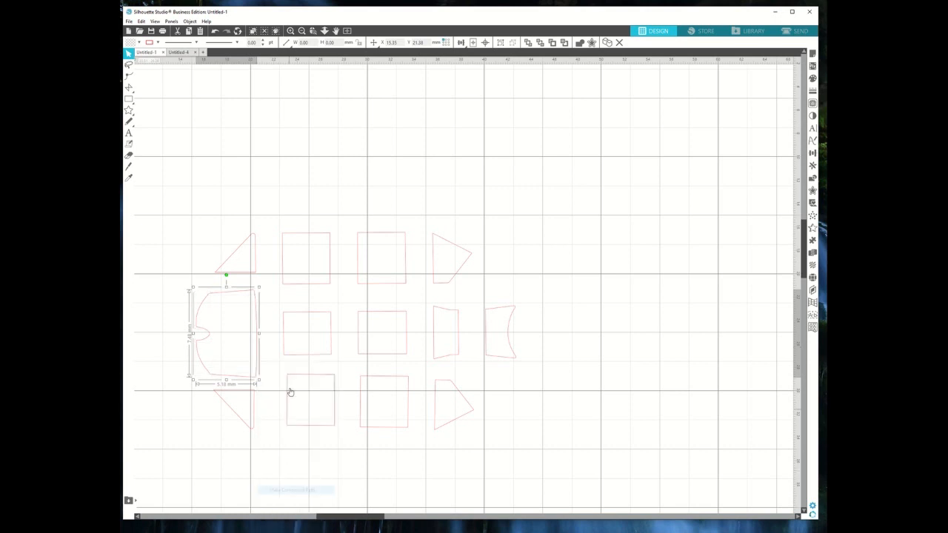
- Check whether the two middle-row squares and the narrow outline beside them each consist of a single path
{"action": "left_click", "coordinate": [282, 317]}
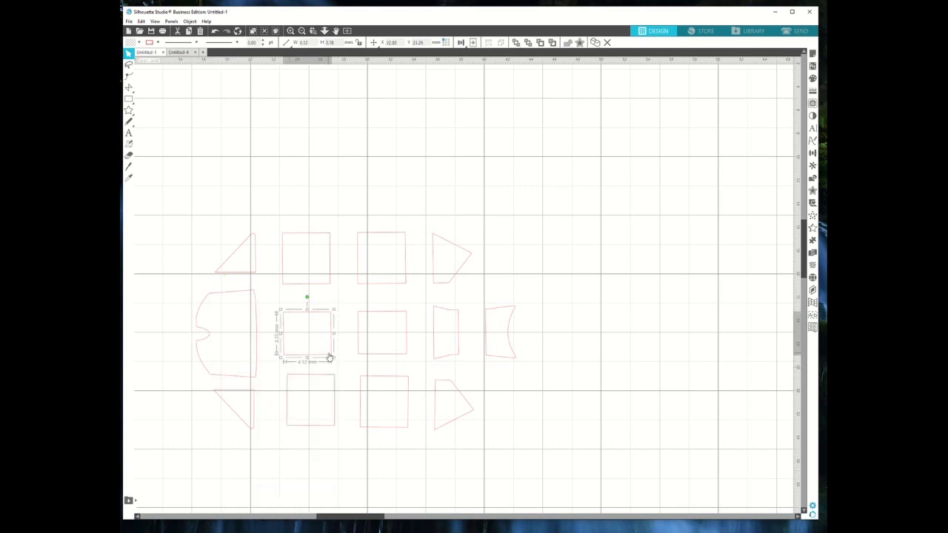
{"action": "right_click", "coordinate": [330, 354]}
{"action": "left_click", "coordinate": [367, 300]}
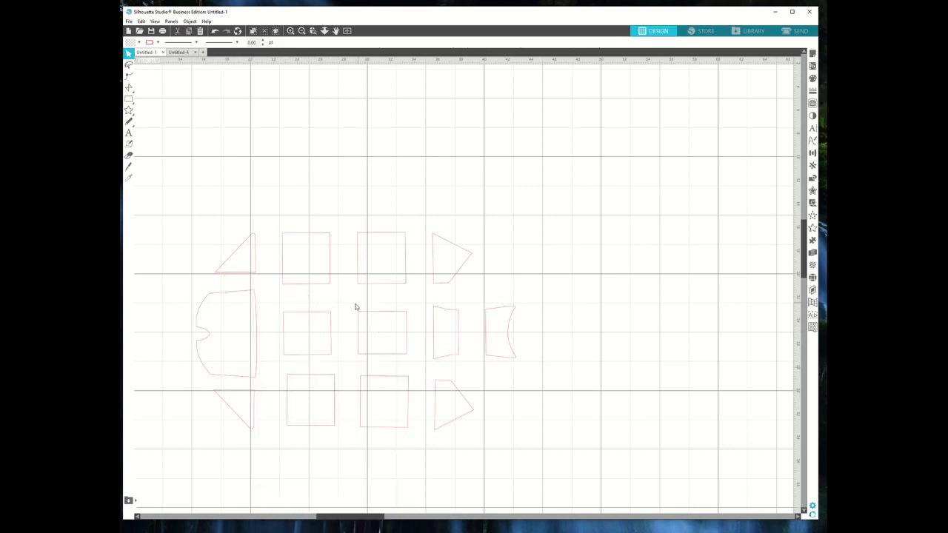
{"action": "left_click", "coordinate": [364, 322]}
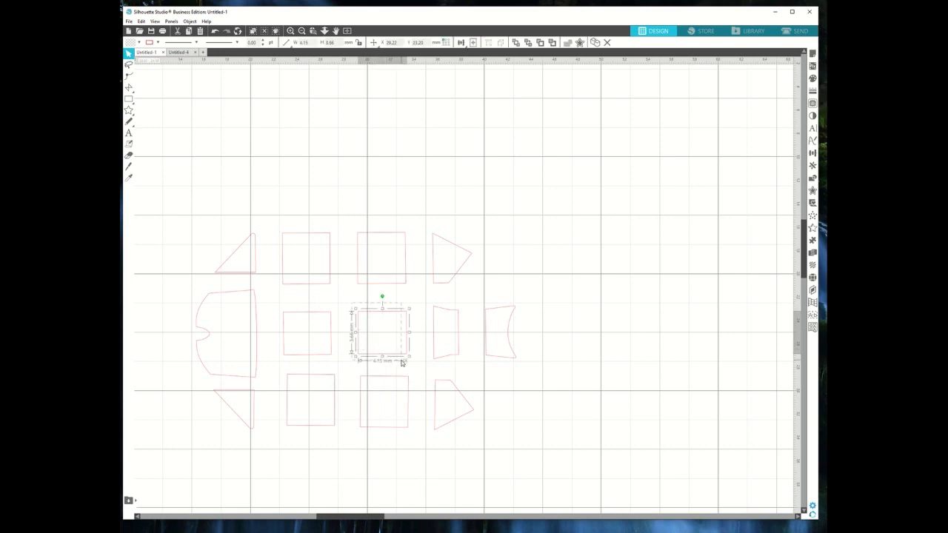
{"action": "right_click", "coordinate": [409, 322]}
{"action": "left_click", "coordinate": [504, 286]}
{"action": "left_click", "coordinate": [444, 343]}
{"action": "right_click", "coordinate": [452, 357]}
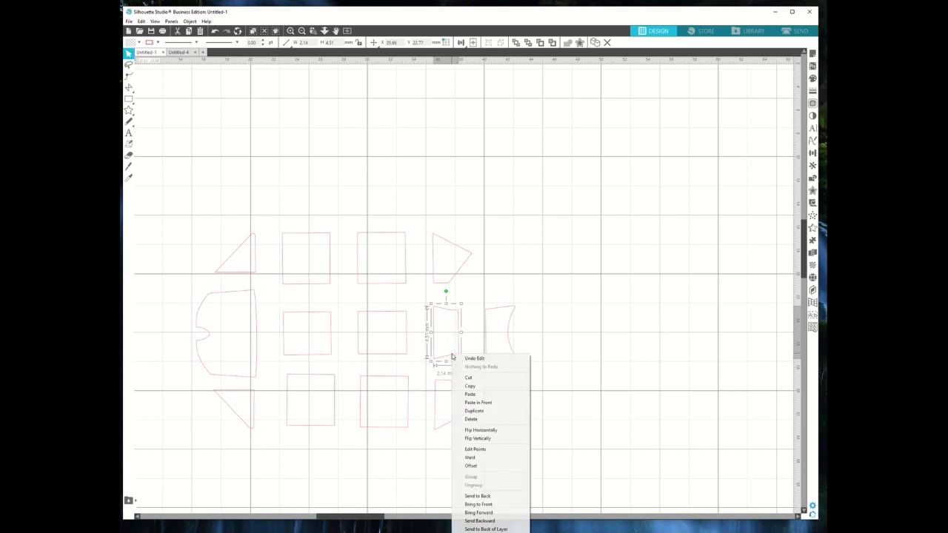
{"action": "left_click", "coordinate": [479, 295]}
- Make a compound path from the pieces of the concave-edged outline at the end of the middle row
{"action": "left_click_drag", "start_coordinate": [476, 293], "coordinate": [517, 352]}
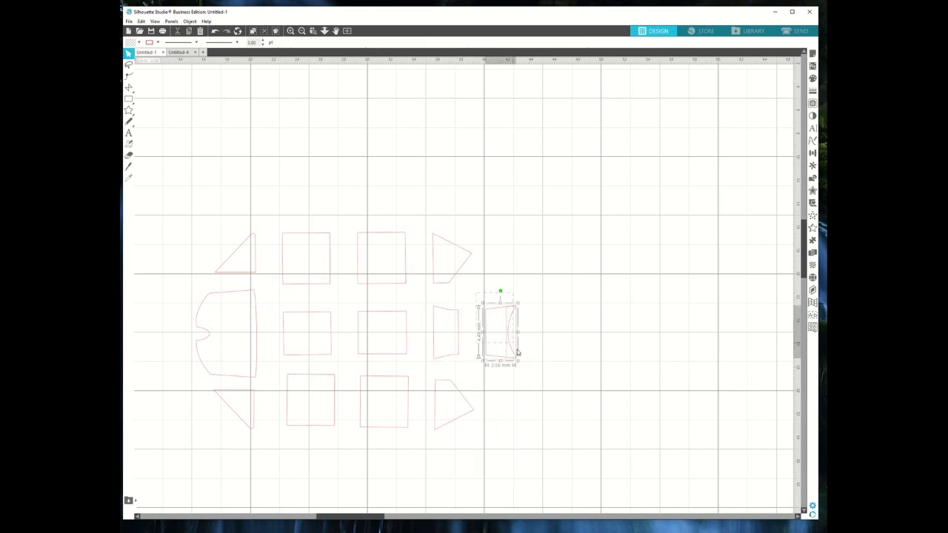
{"action": "right_click", "coordinate": [497, 360]}
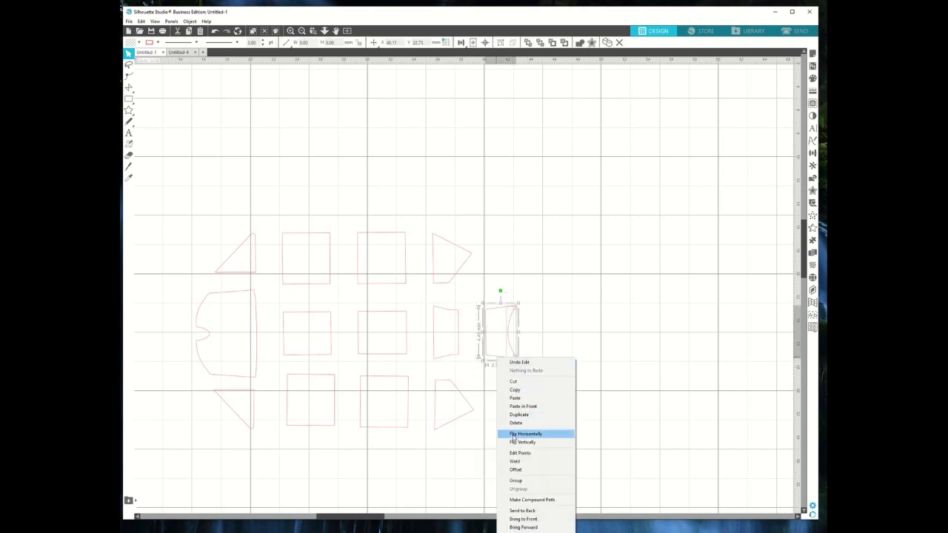
{"action": "left_click", "coordinate": [518, 500]}
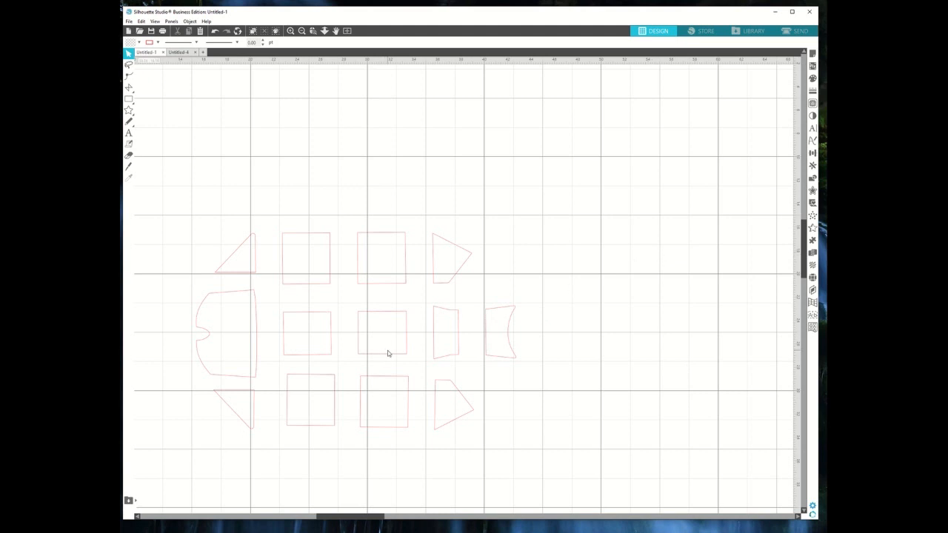
{"action": "scroll", "coordinate": [387, 350], "scroll_direction": "down", "scroll_amount": 5}
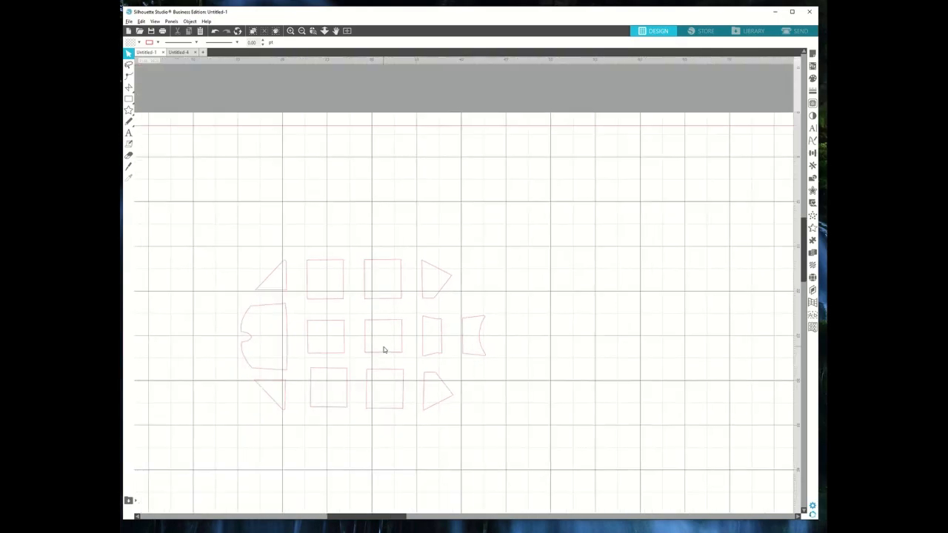